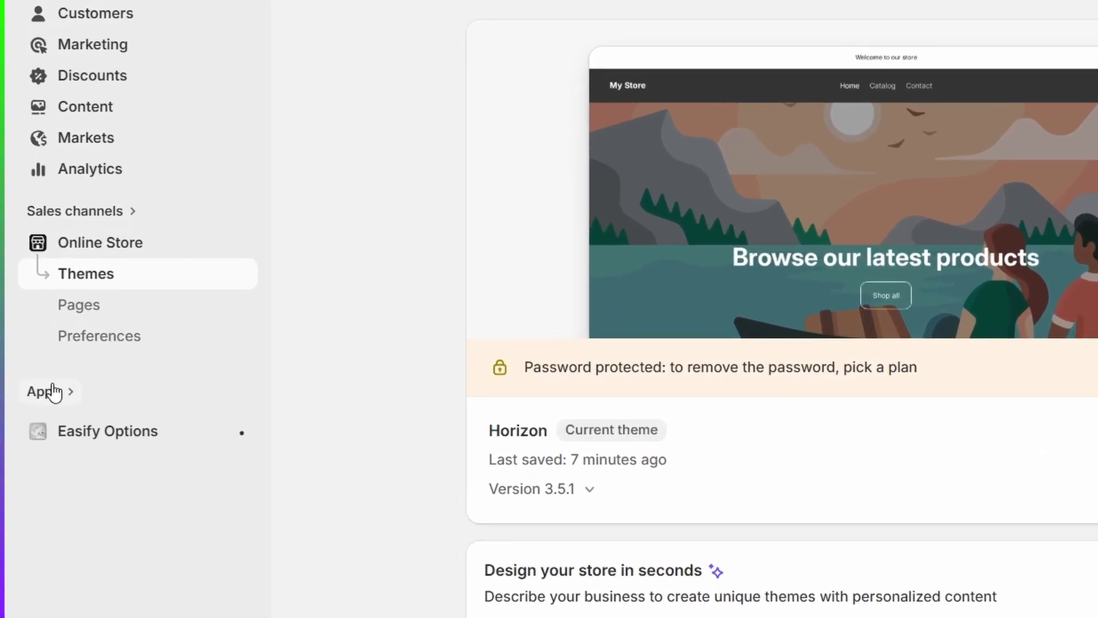
- Open the Apps section and browse the apps suggested for the store
left_click(55, 393)
left_click(647, 85)
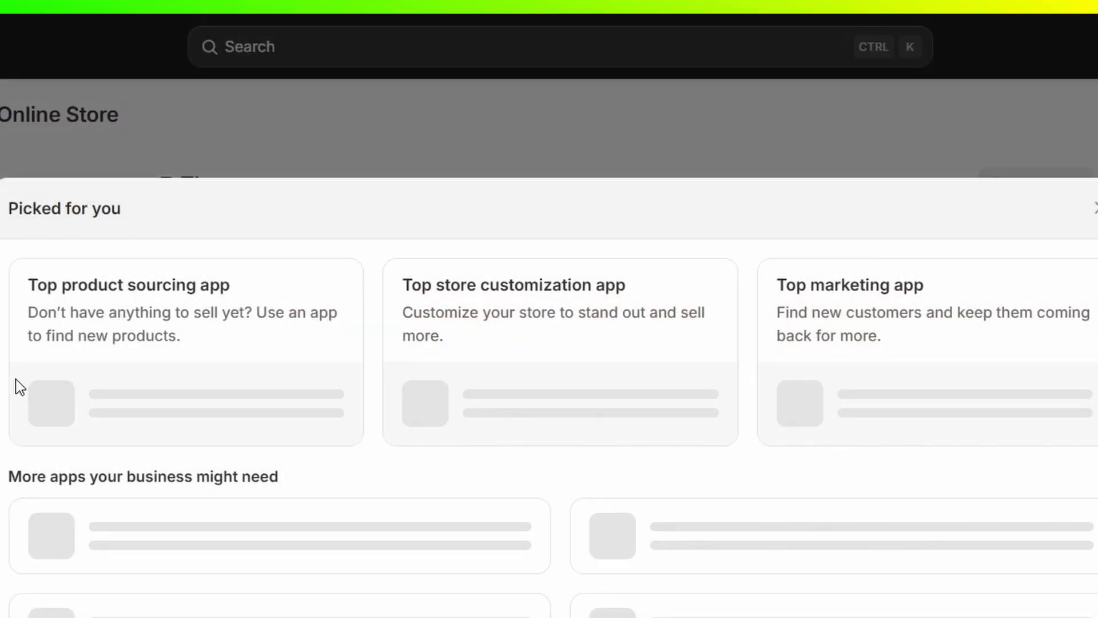
scroll(16, 379, "down", 5)
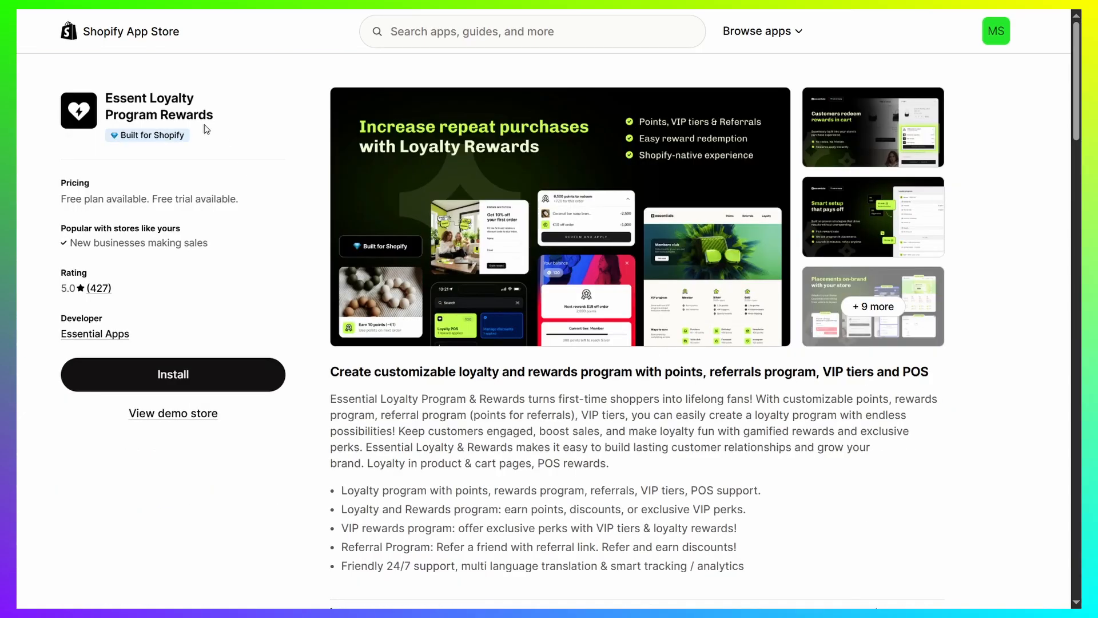
- Review the Essent Loyalty Program Rewards listing and install the app on the store with the requested data access
left_click_drag(205, 124, 92, 98)
left_click(156, 76)
scroll(234, 172, "down", 5)
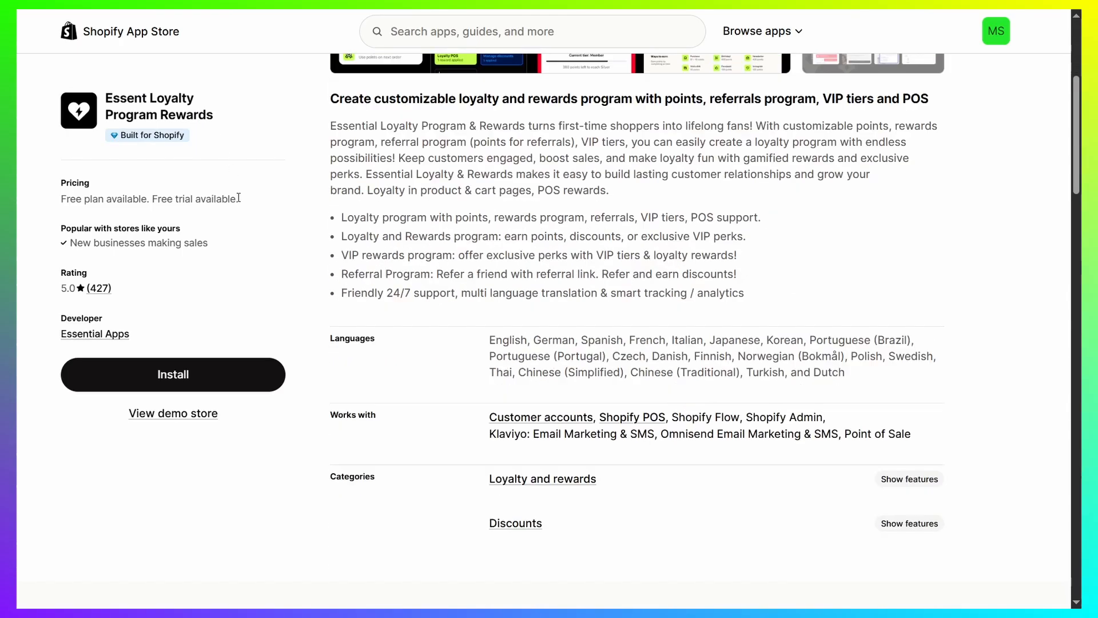
scroll(239, 198, "down", 6)
scroll(185, 355, "up", 8)
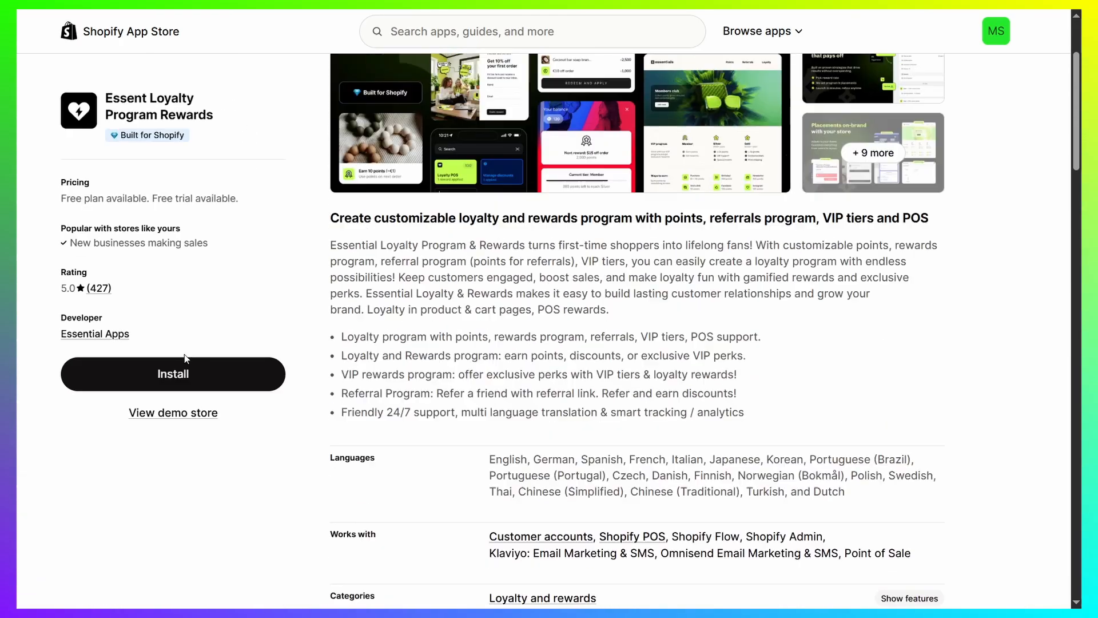
scroll(185, 356, "up", 3)
scroll(211, 338, "down", 4)
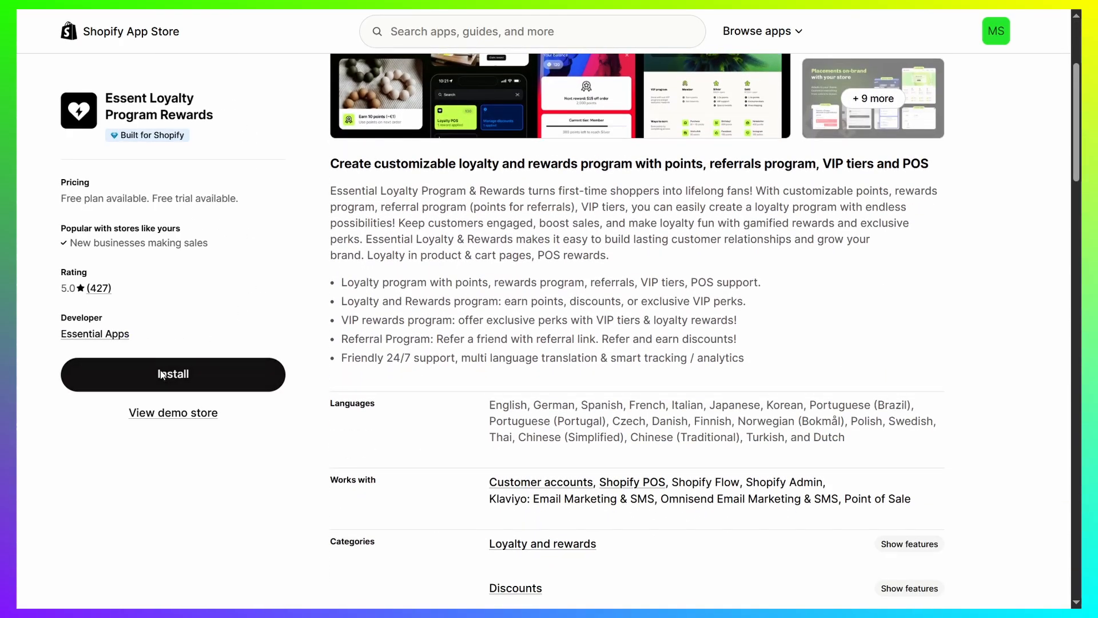
left_click(162, 374)
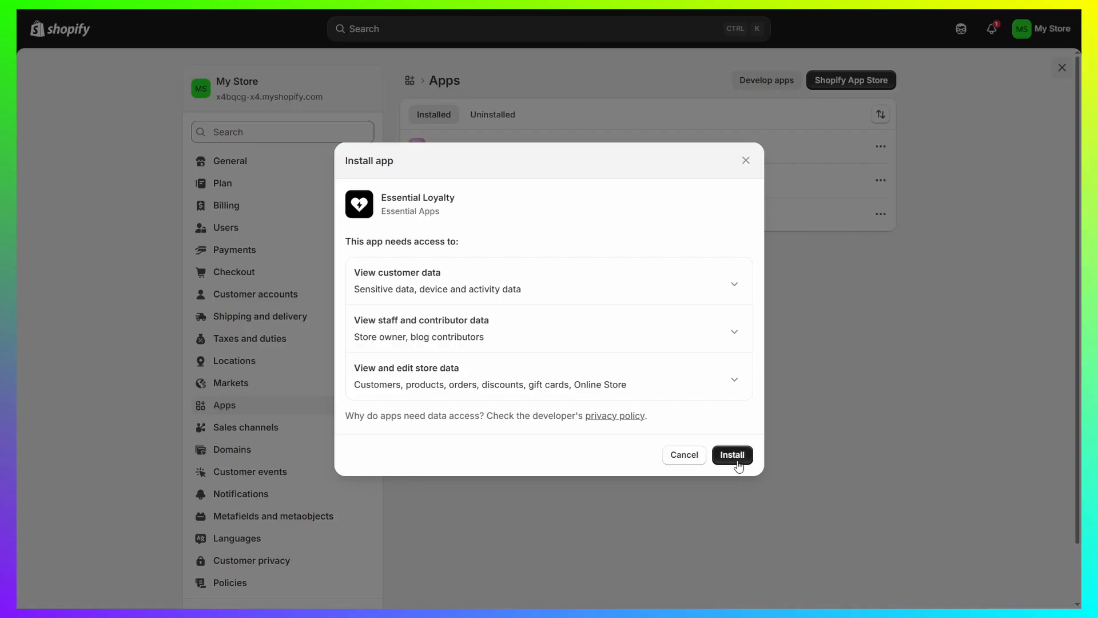
left_click(734, 455)
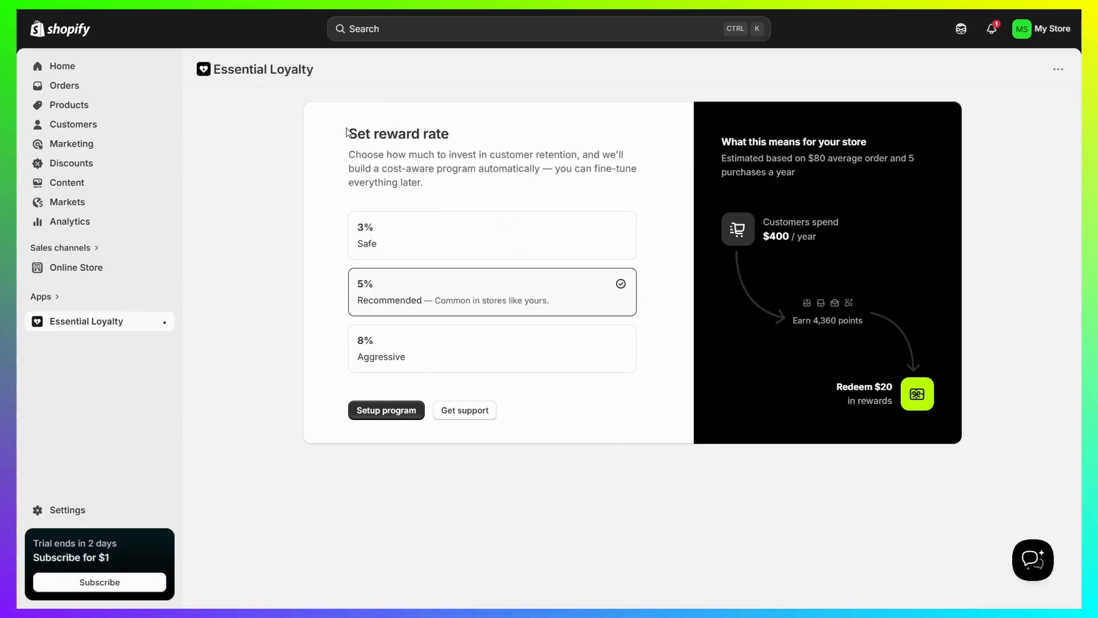
- Try the 3% Safe, 5% Recommended and 8% Aggressive reward rates to compare their estimated customer rewards
left_click_drag(347, 135, 485, 134)
left_click(486, 134)
left_click(456, 245)
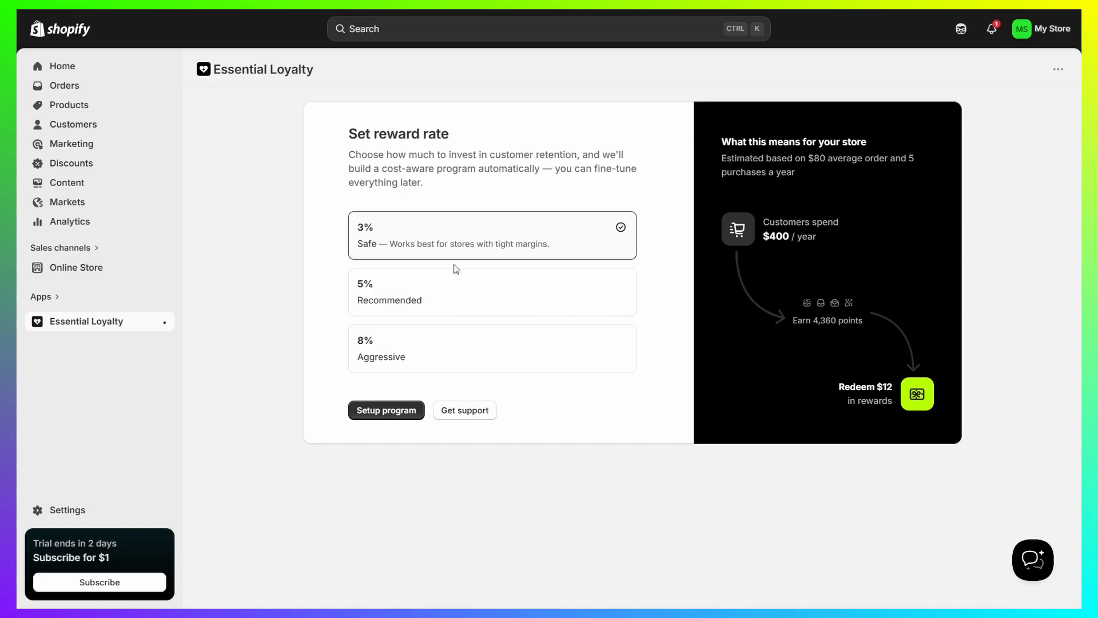
left_click(427, 353)
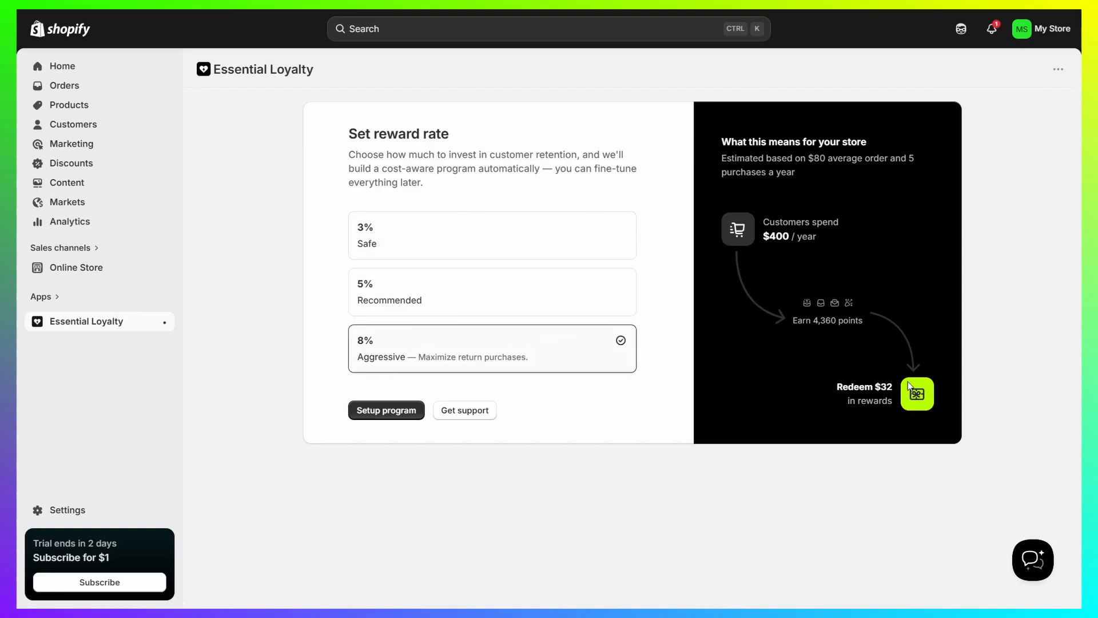
left_click(491, 289)
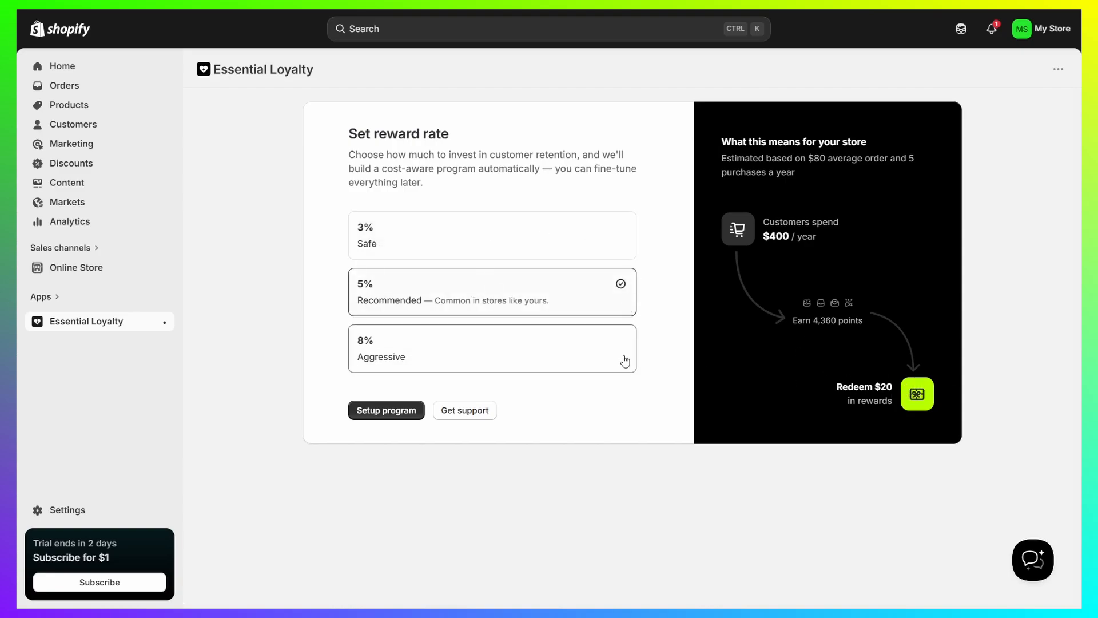
left_click(484, 360)
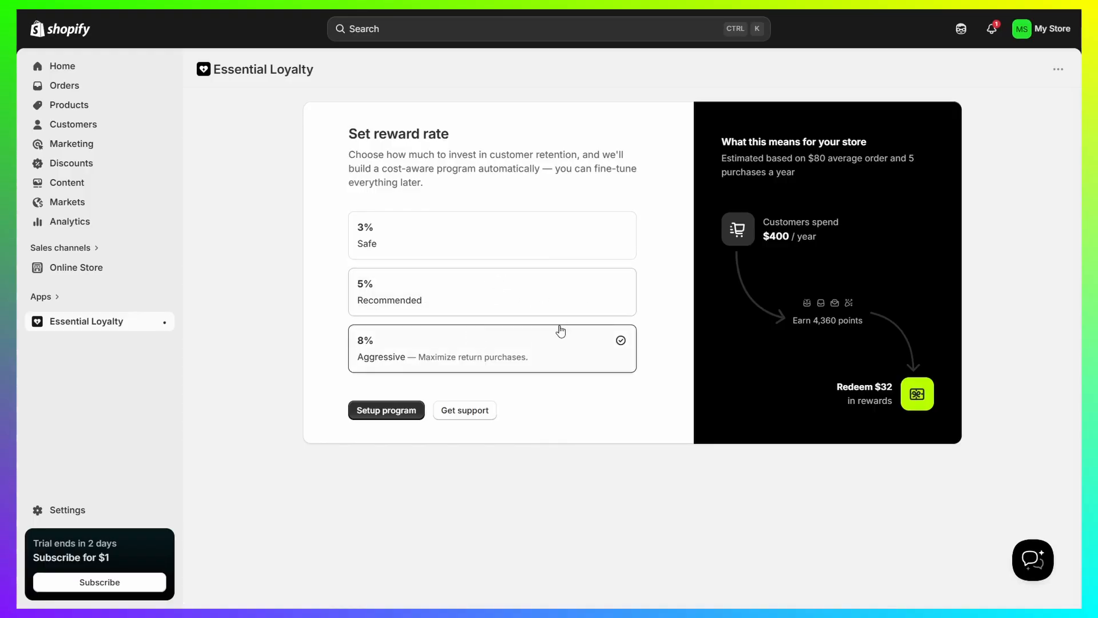
left_click(506, 304)
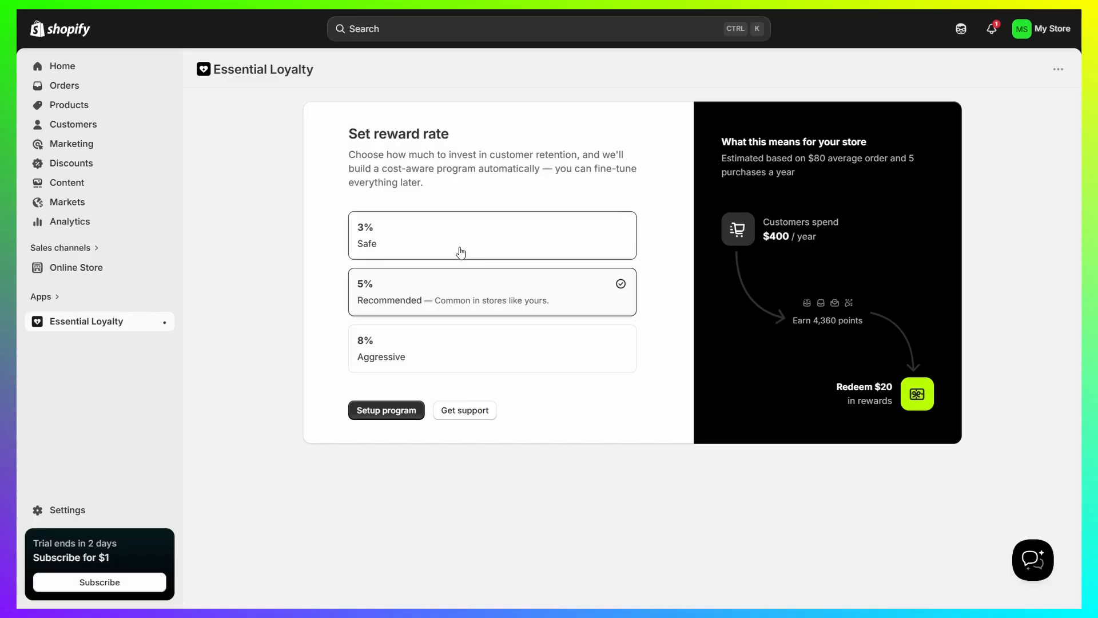
left_click(461, 252)
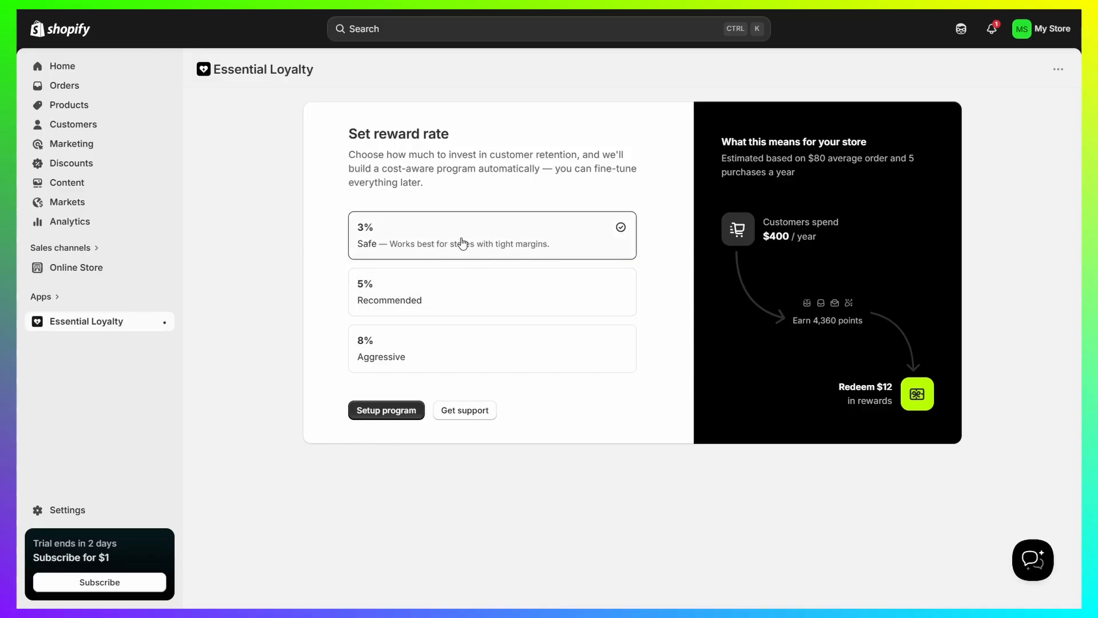
left_click(438, 302)
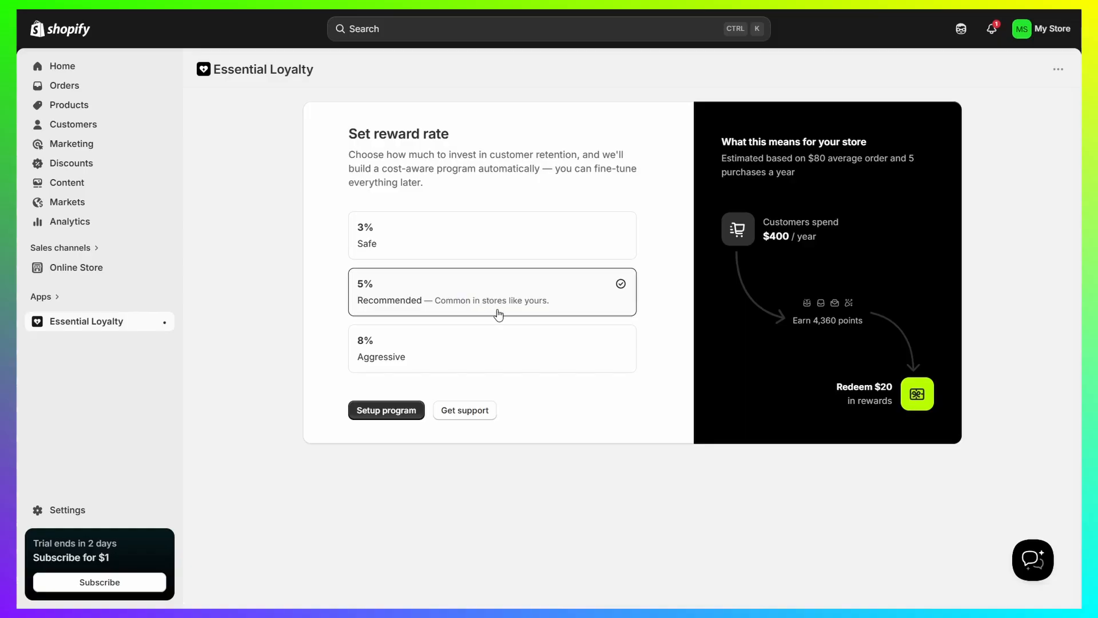
left_click(481, 342)
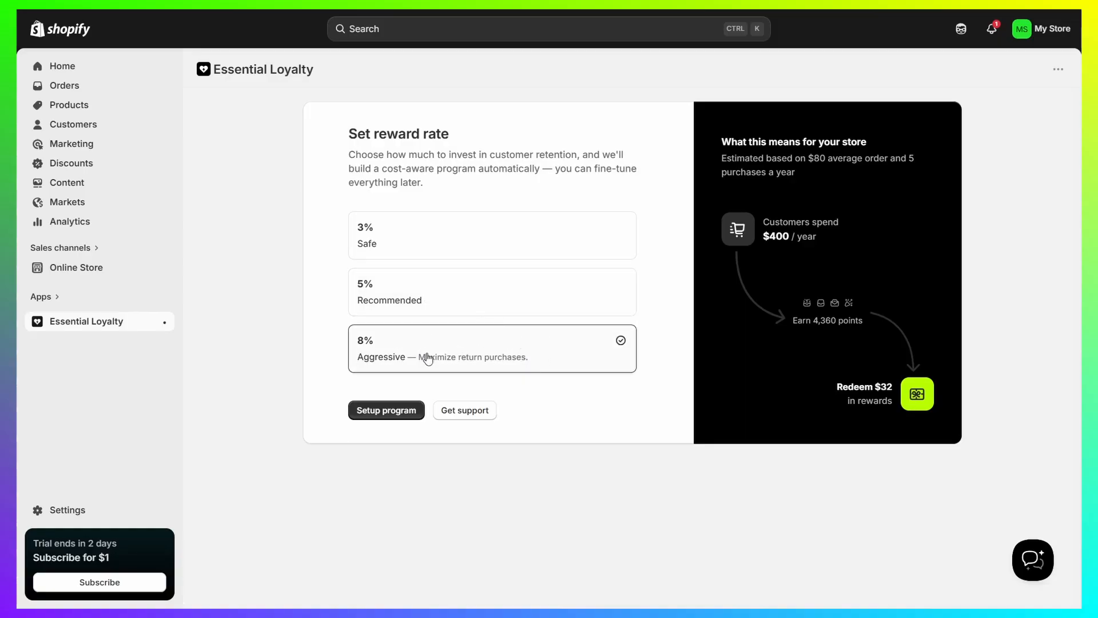
- Choose the 5% Recommended reward rate and set up the loyalty program with it
left_click(448, 288)
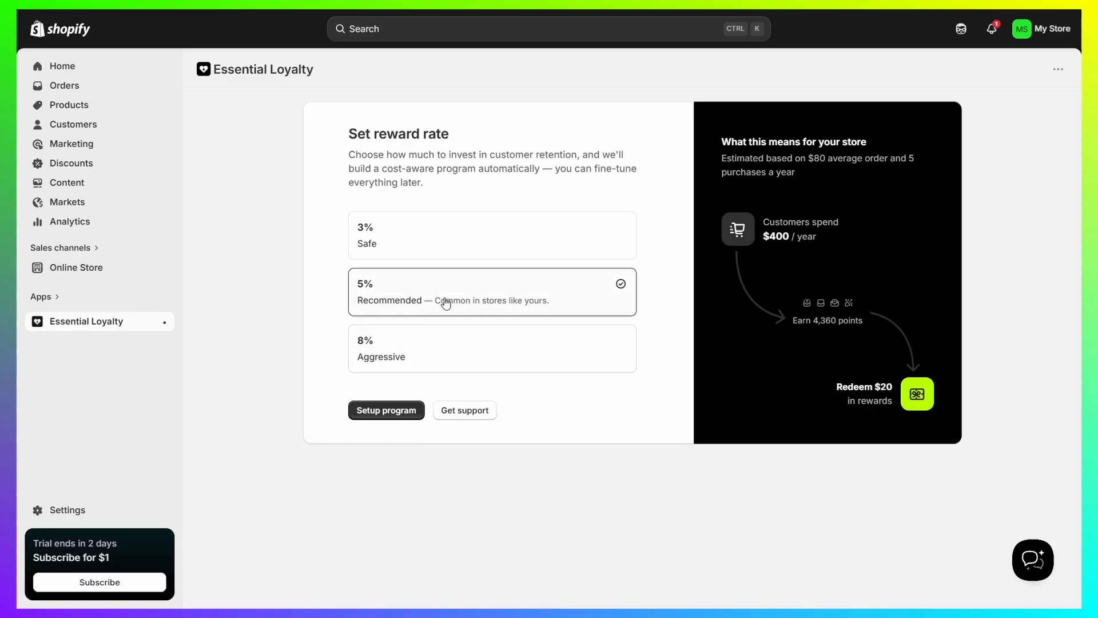
left_click(388, 411)
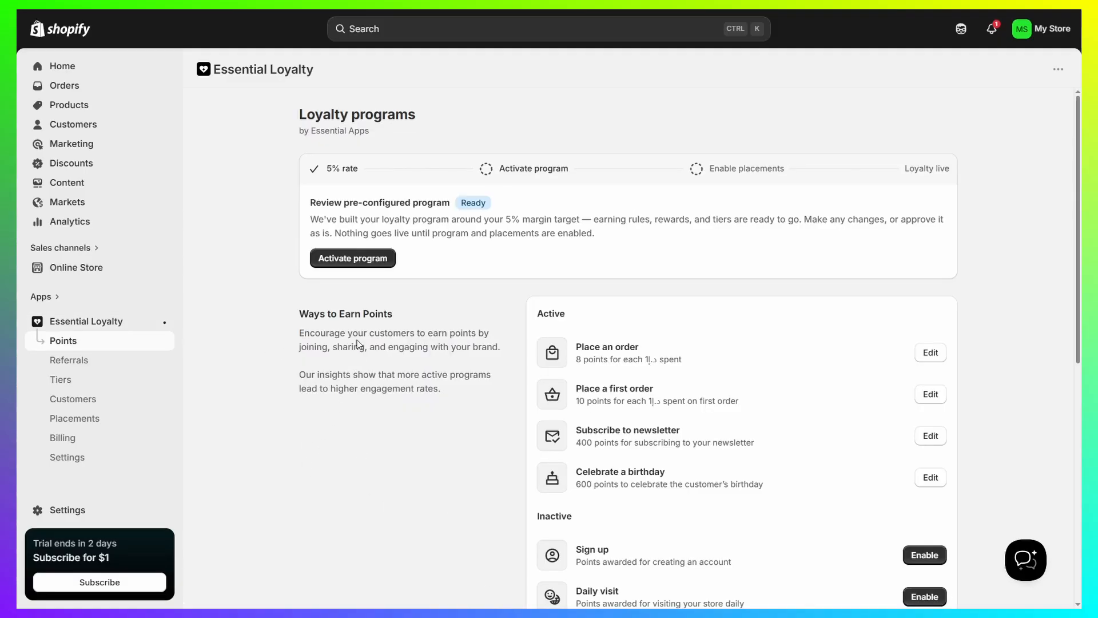
- Examine the active ways to earn points, checking the points granted for orders, first orders, newsletter subscriptions and birthdays
scroll(335, 321, "down", 4)
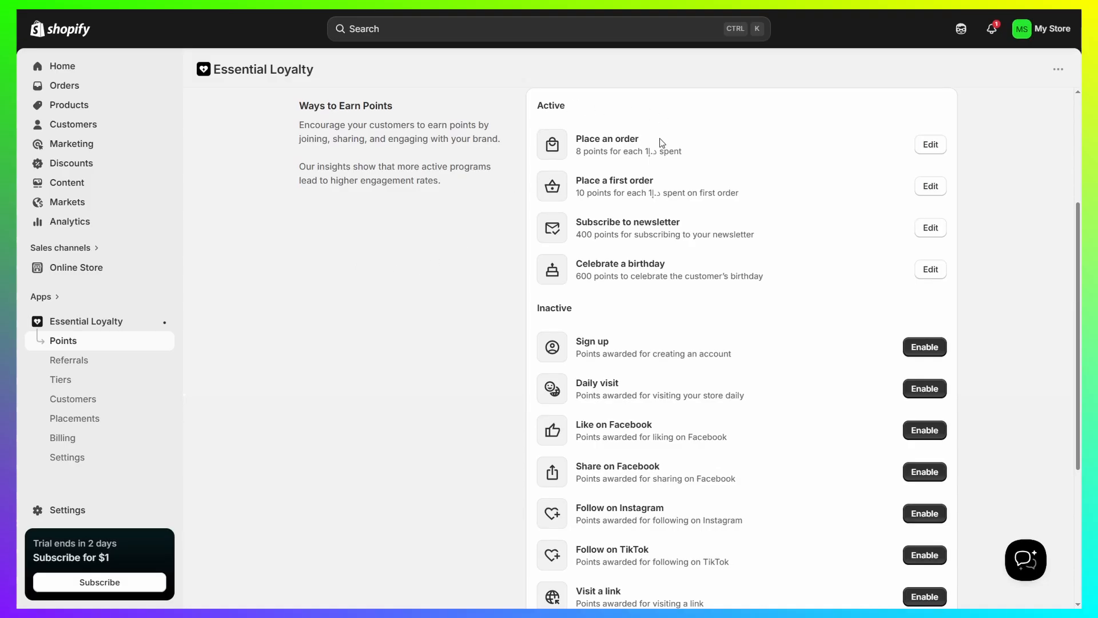
left_click_drag(538, 108, 604, 107)
left_click(604, 108)
scroll(547, 166, "down", 4)
scroll(588, 197, "up", 5)
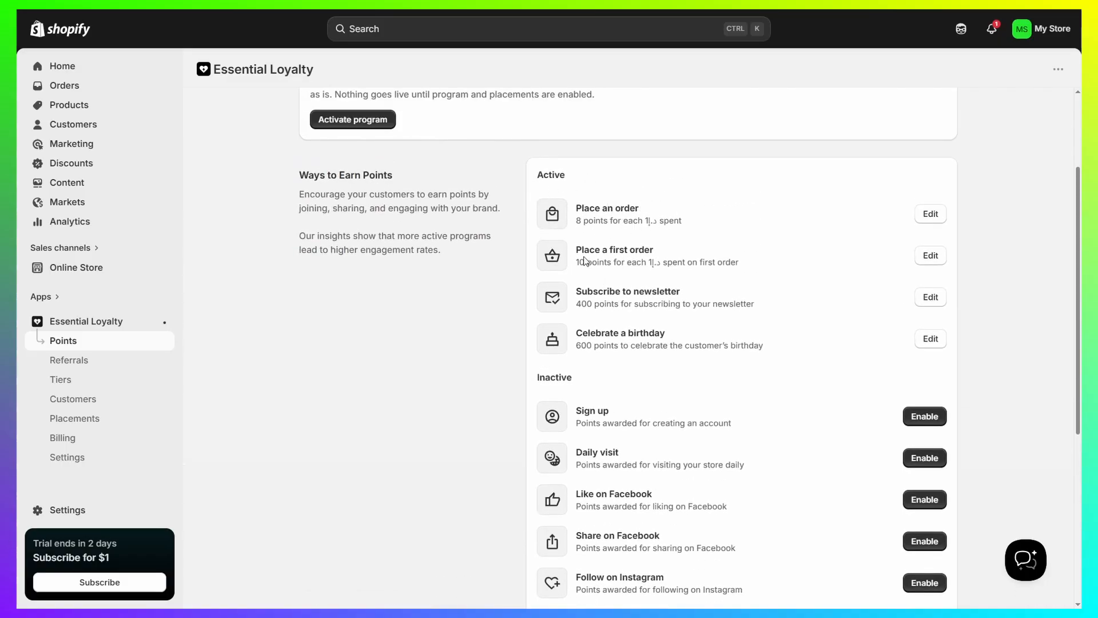
left_click_drag(576, 263, 629, 263)
left_click_drag(576, 208, 596, 222)
left_click(596, 220)
left_click_drag(578, 313, 607, 312)
left_click(631, 313)
left_click_drag(575, 345, 604, 344)
left_click(654, 367)
- Look through the inactive ways to earn points, such as sign-up, daily visit and social media actions
scroll(779, 346, "down", 4)
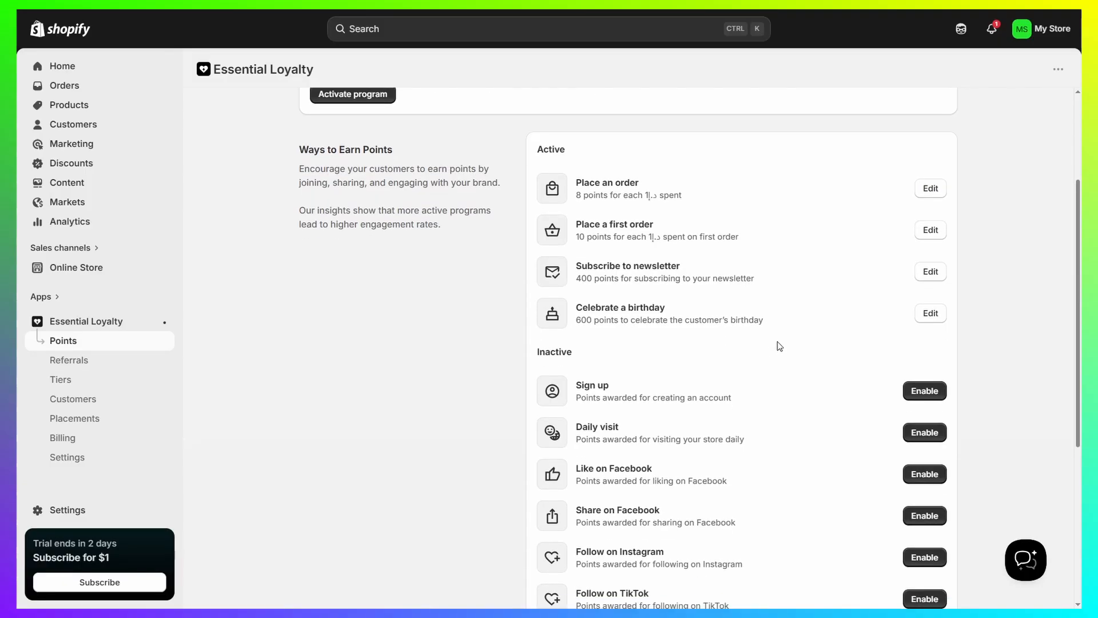
scroll(761, 326, "up", 1)
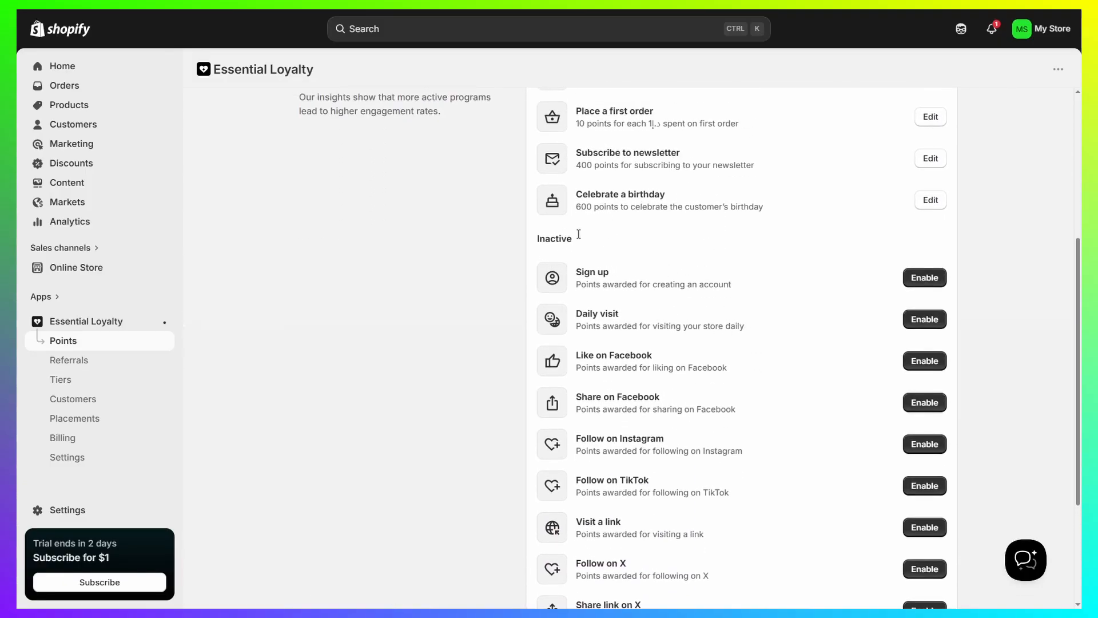
scroll(801, 272, "down", 1)
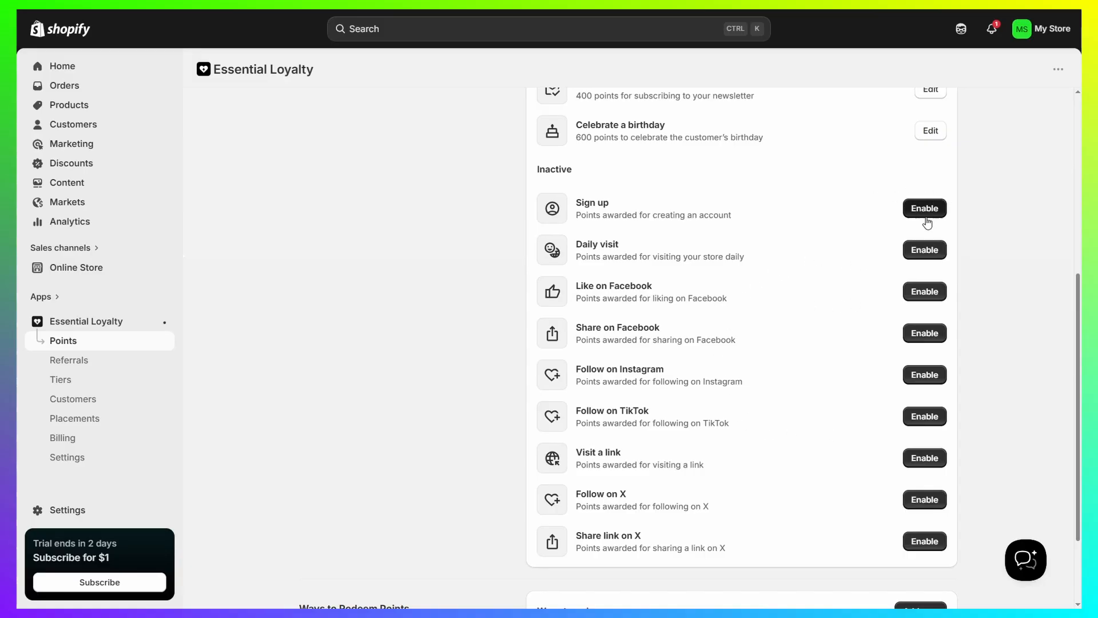
scroll(801, 240, "up", 6)
scroll(858, 320, "down", 2)
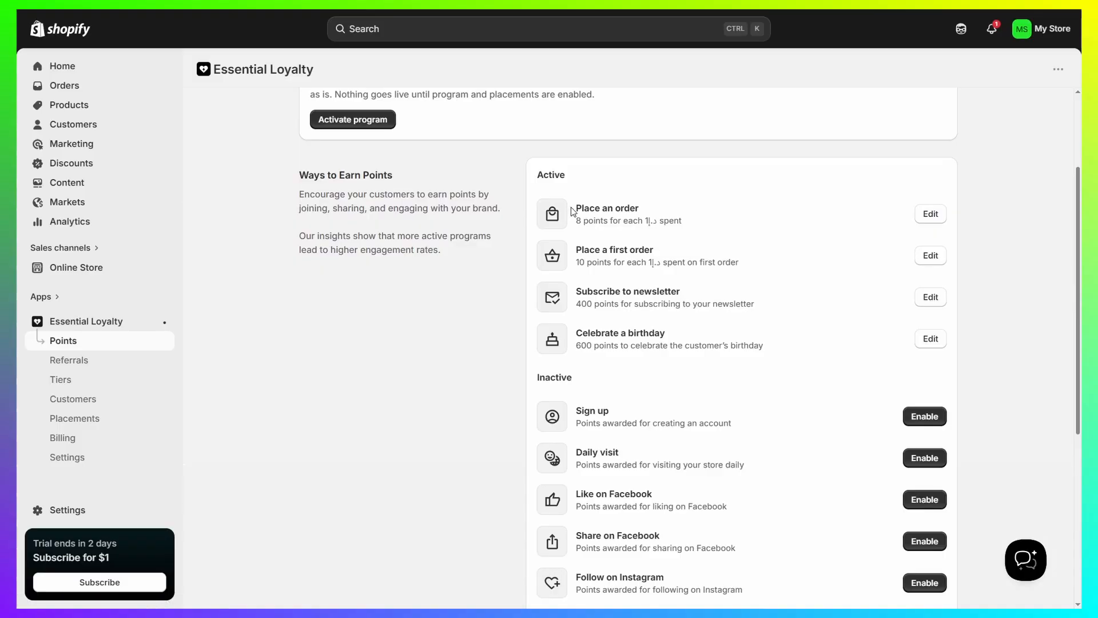
- Open the Place an order earning rule for editing and check its points per amount spent
left_click_drag(574, 208, 662, 218)
left_click(742, 289)
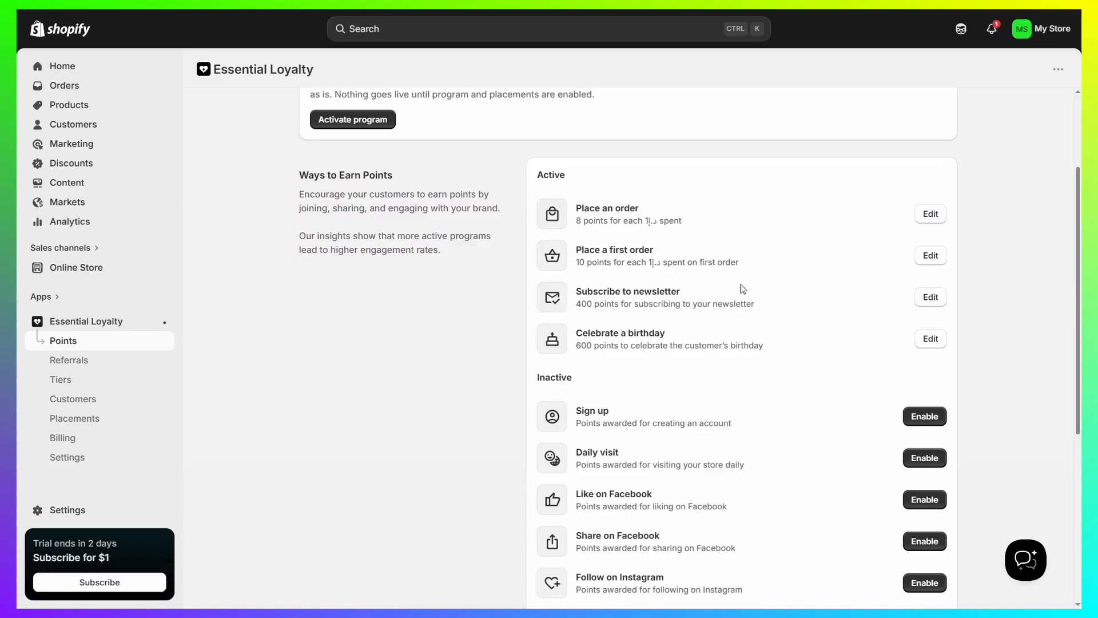
left_click(936, 217)
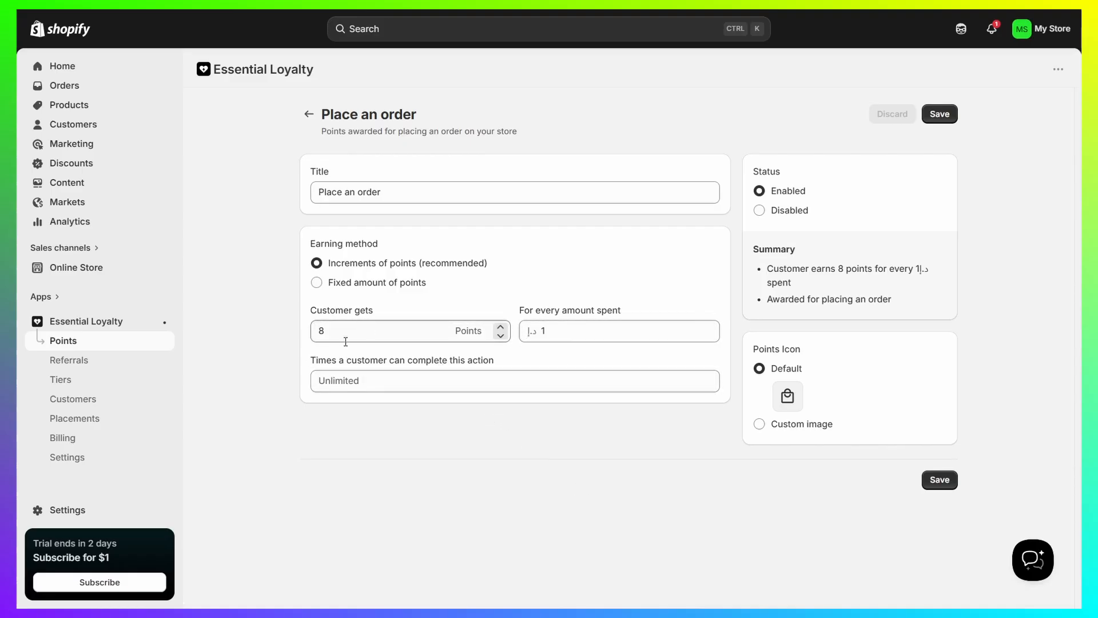
double_click(371, 327)
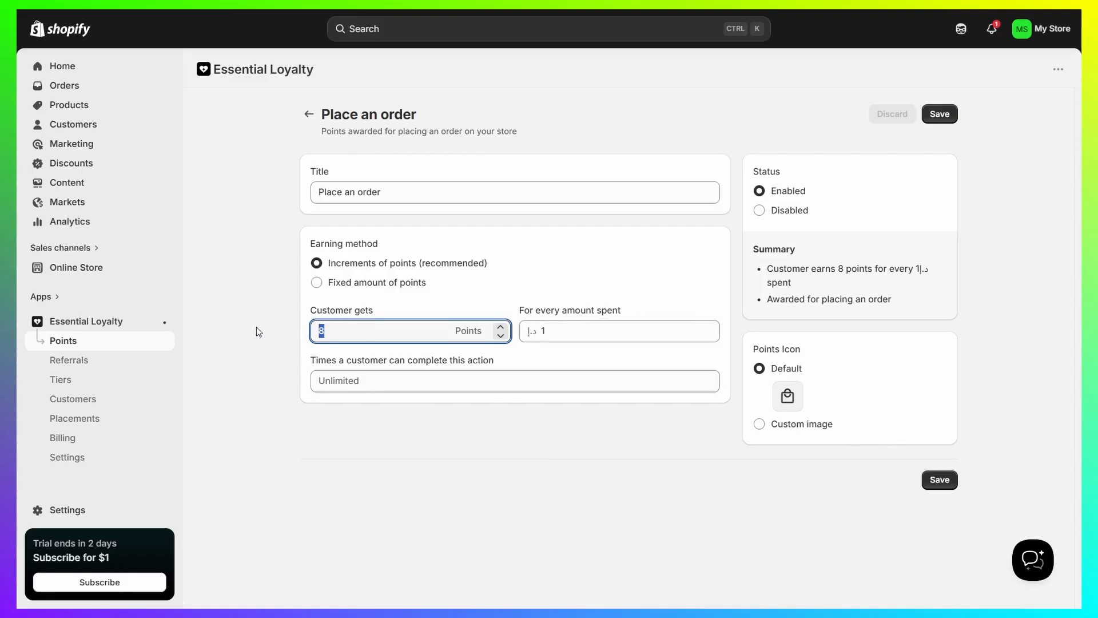
left_click(577, 278)
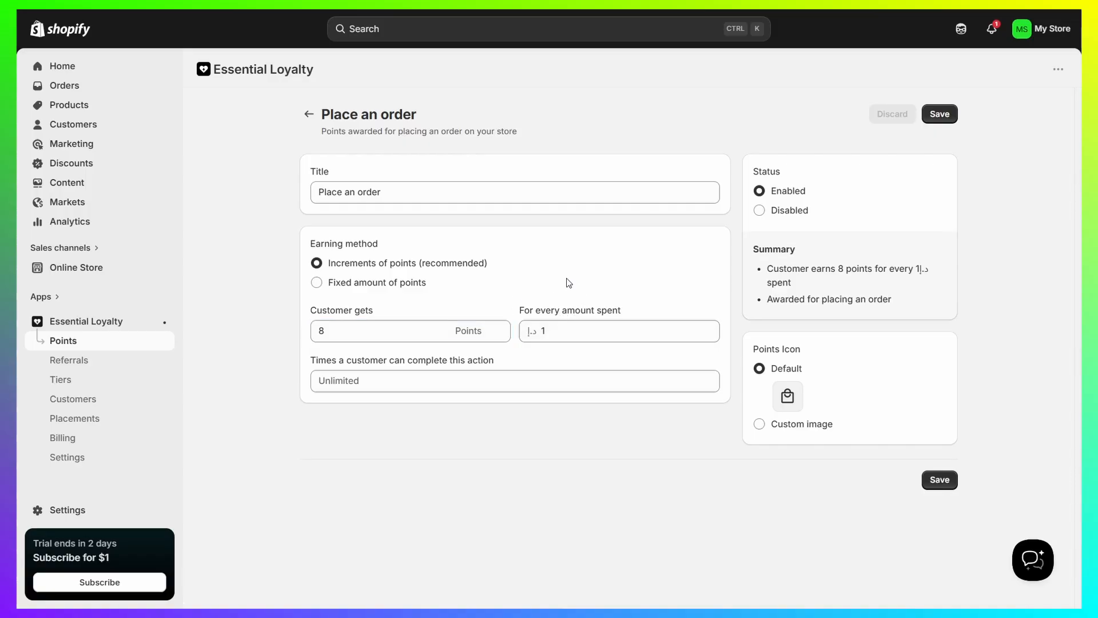
- Try the Fixed amount of points earning method and a completion limit of 1 per customer in the Place an order rule
left_click(380, 288)
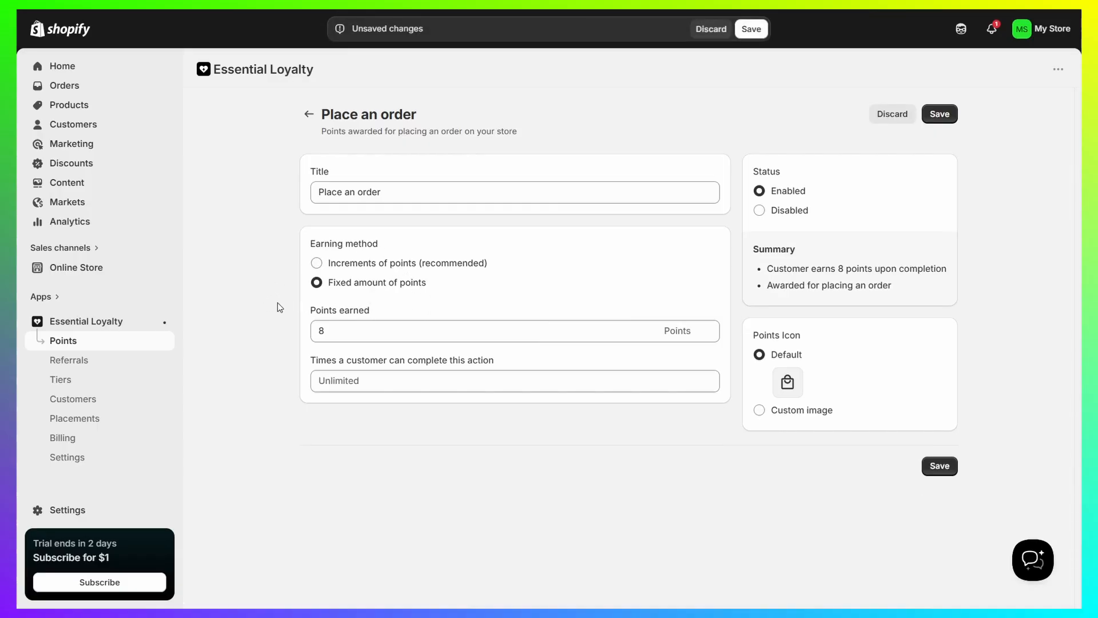
left_click(412, 262)
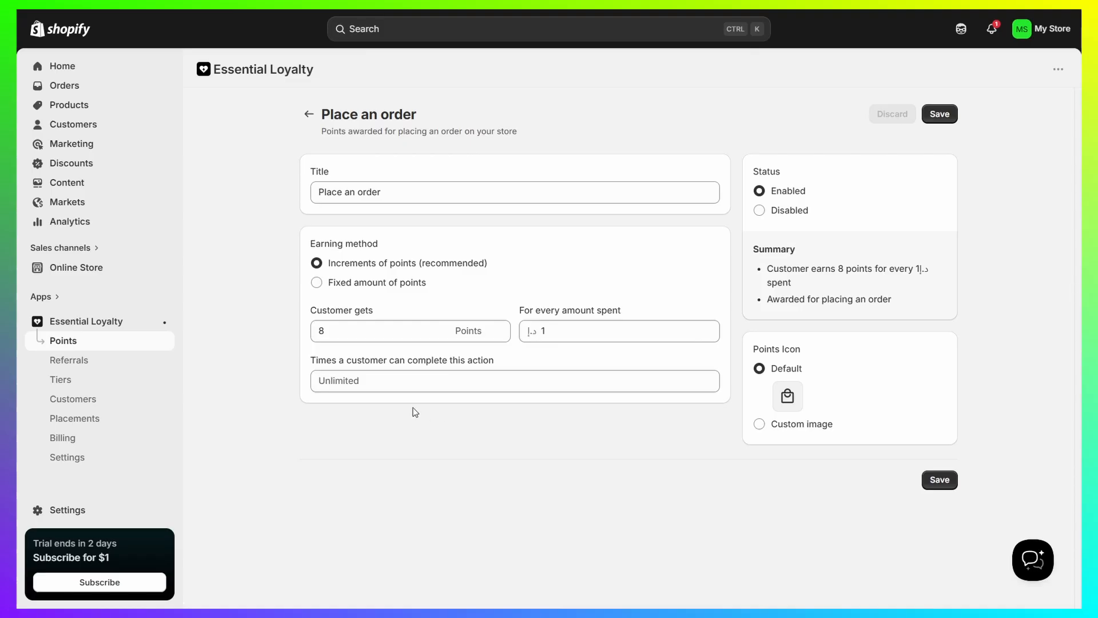
left_click(396, 387)
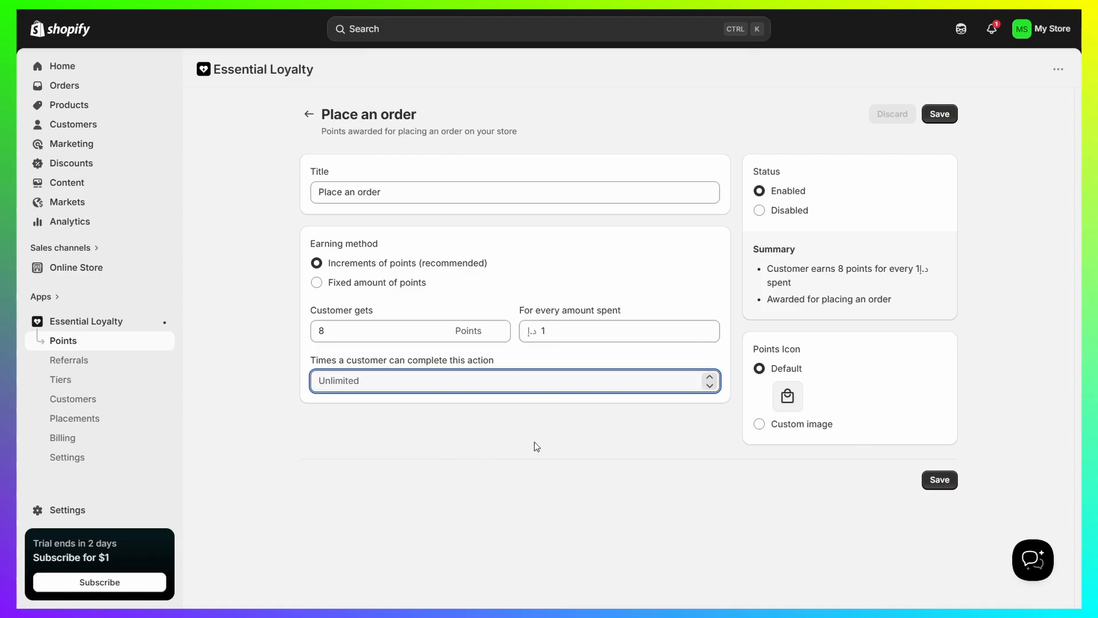
type("1")
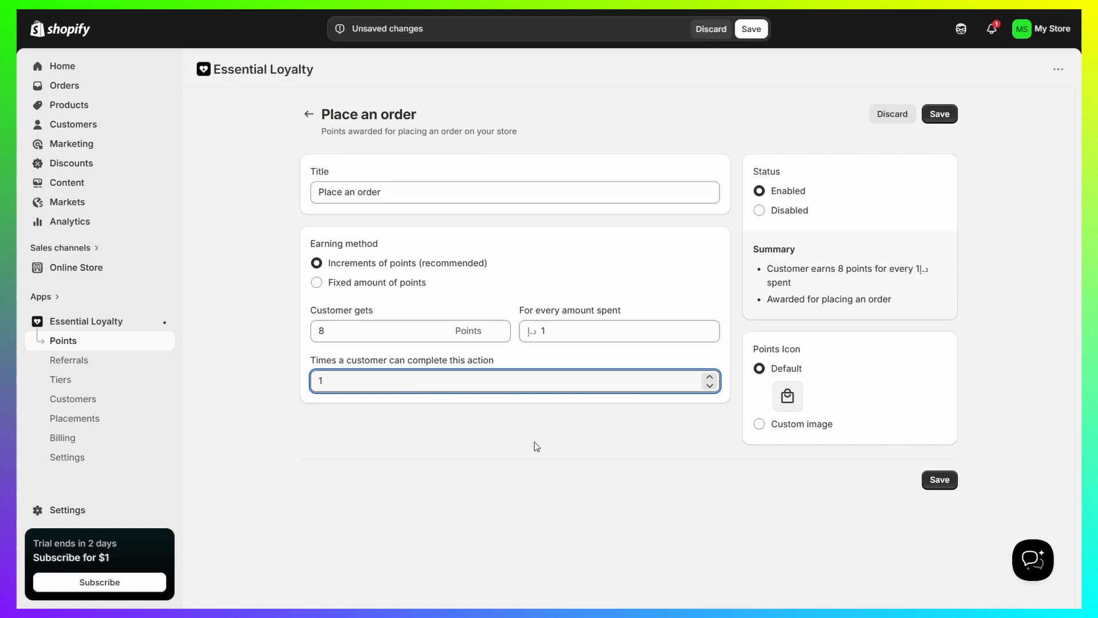
key("BackSpace")
left_click(536, 446)
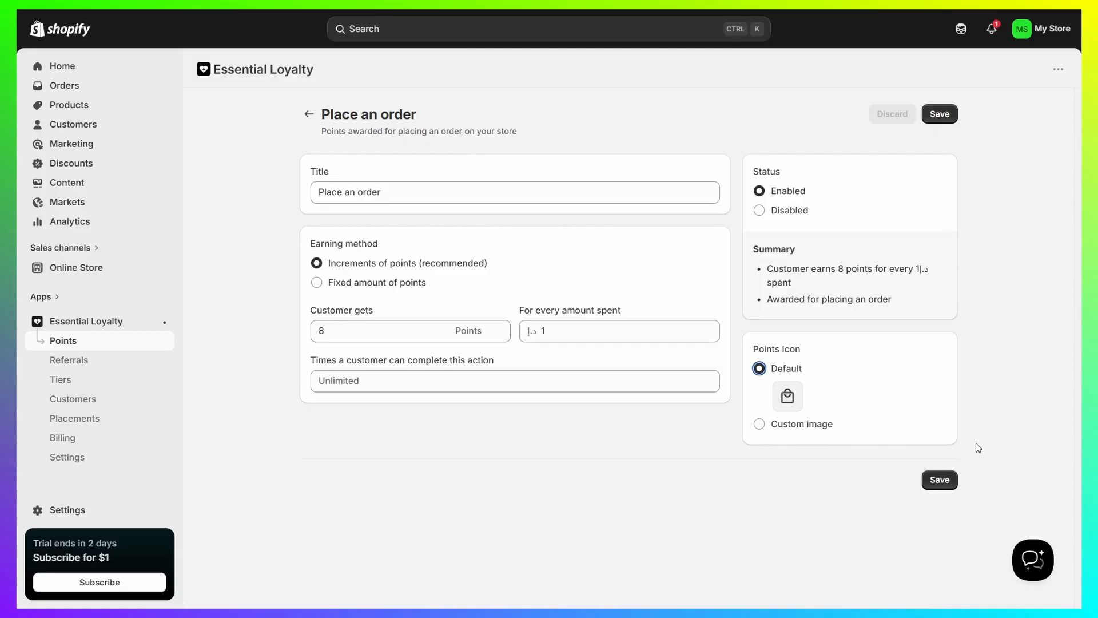
- Save the Place an order rule and return to the list of ways to earn points
left_click(925, 482)
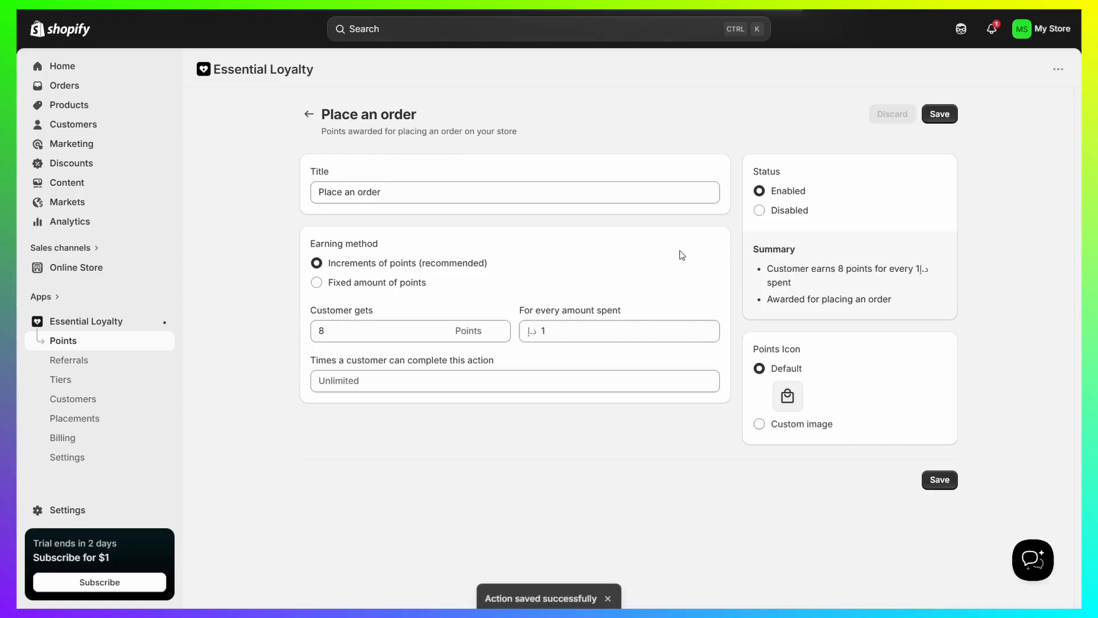
left_click(309, 114)
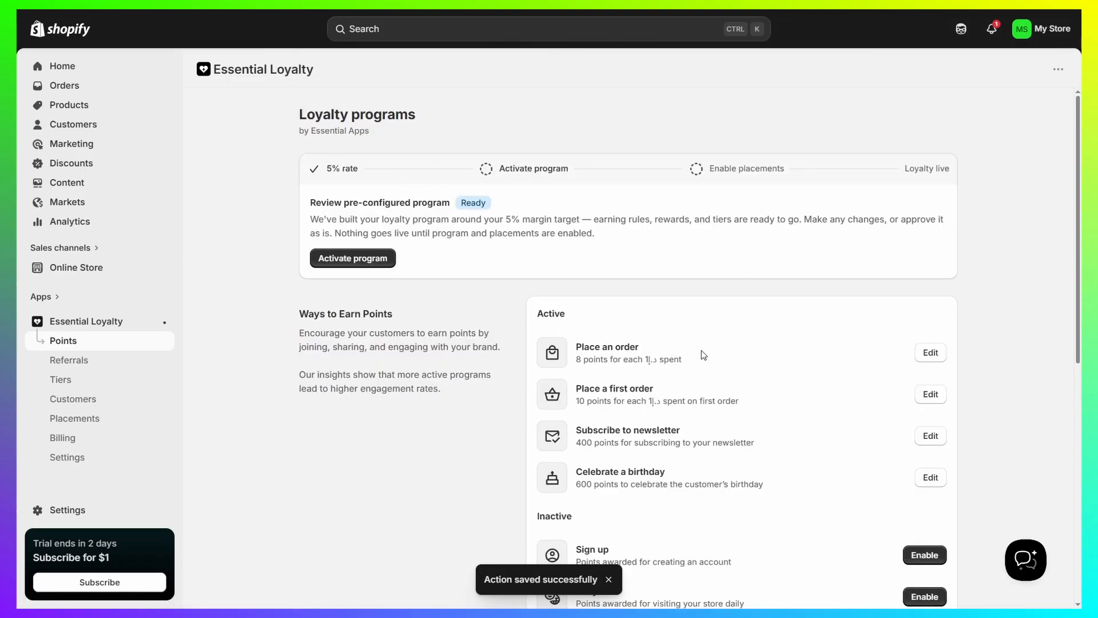
scroll(704, 355, "down", 3)
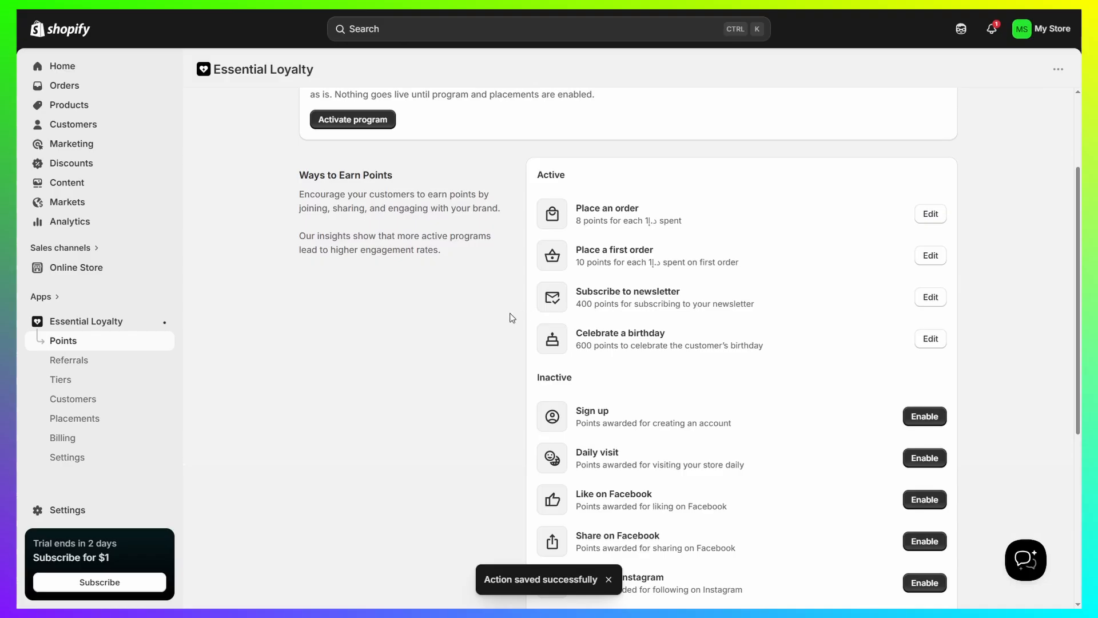
- Look through the active birthday and newsletter earning rules and the inactive social media actions under Ways to Earn Points
left_click_drag(576, 334, 687, 338)
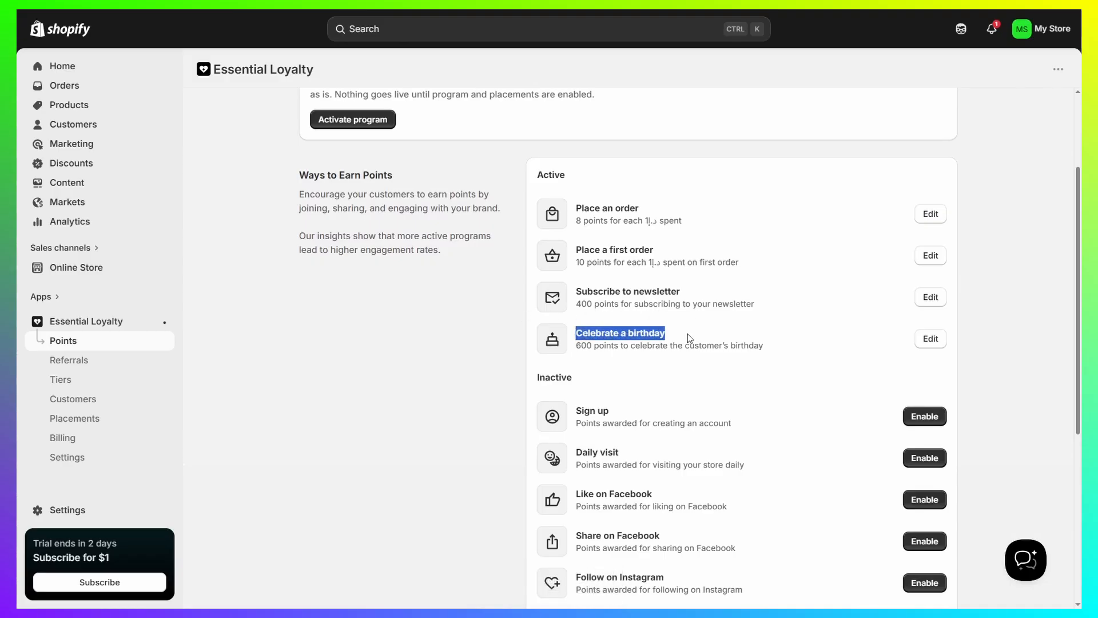
left_click(686, 338)
left_click_drag(576, 293, 666, 293)
left_click(701, 289)
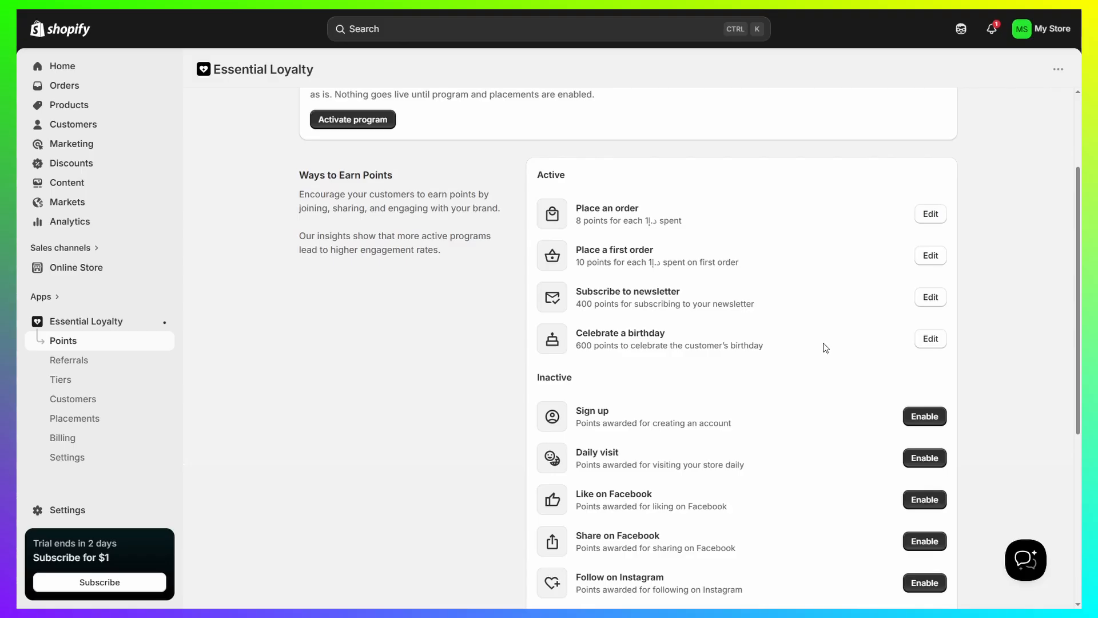
scroll(696, 321, "down", 3)
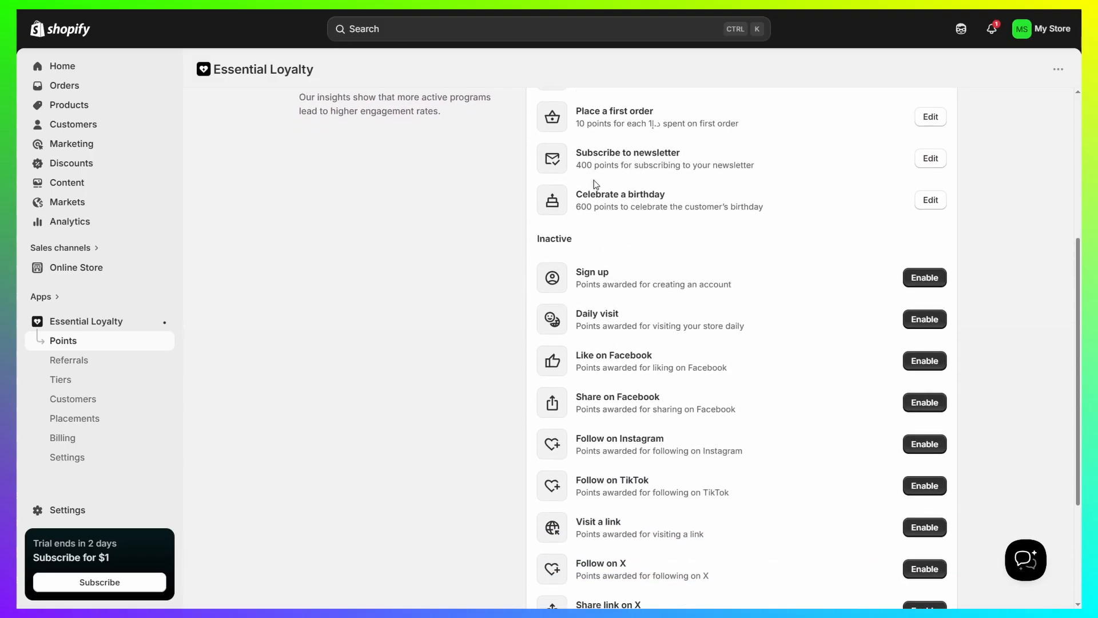
left_click_drag(627, 165, 684, 195)
left_click(740, 188)
scroll(346, 361, "down", 3)
scroll(468, 430, "up", 1)
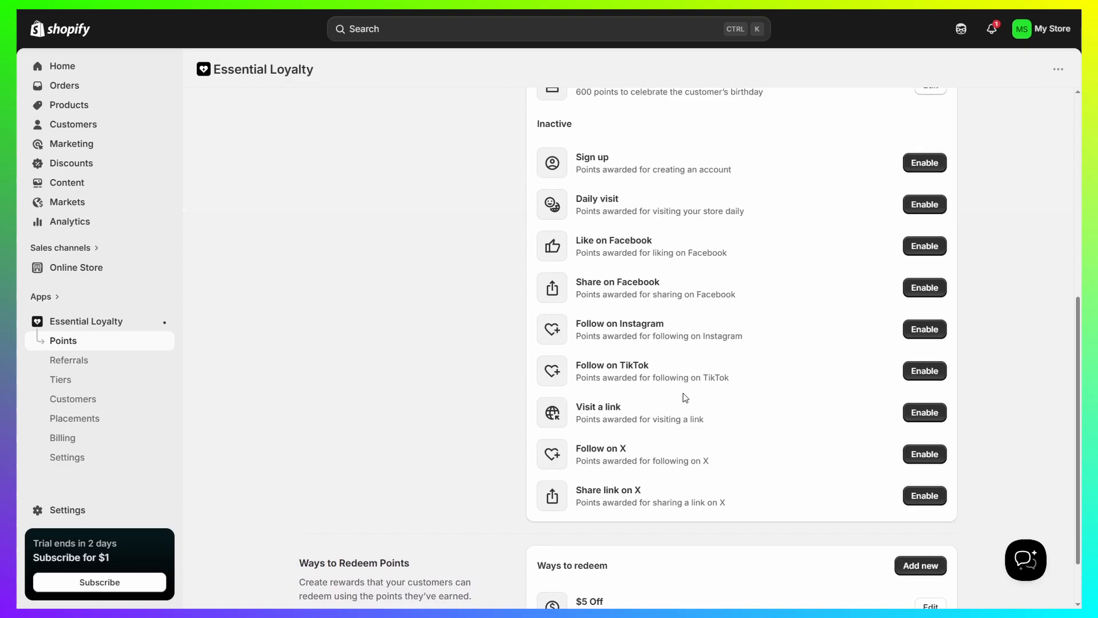
scroll(683, 393, "down", 1)
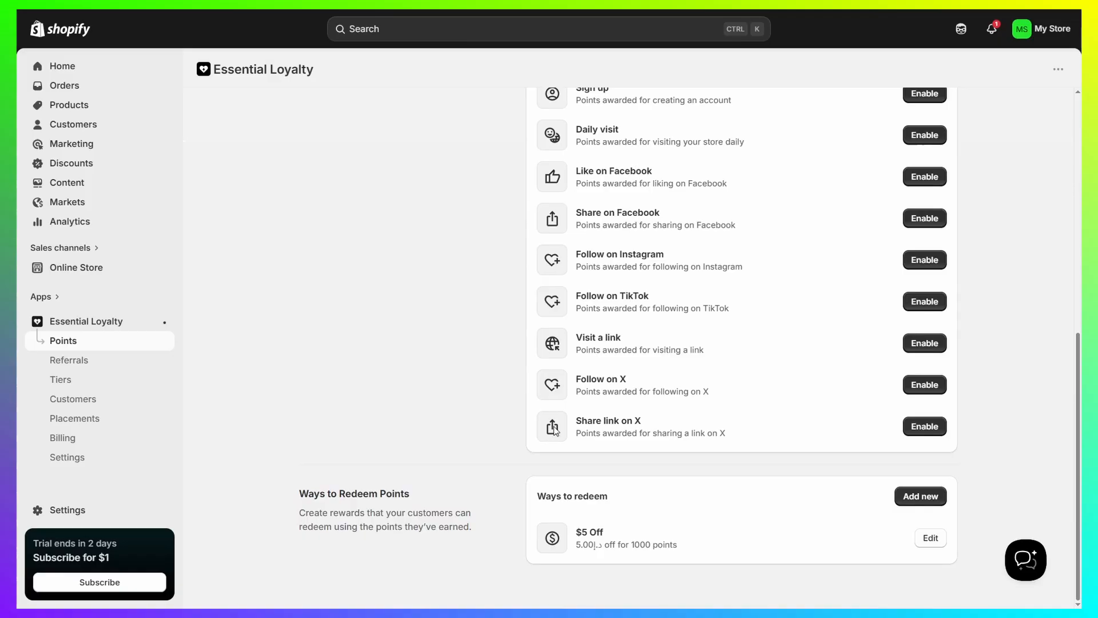
- Open the Follow on X earning rule, check its X handle and points earned settings, and try to save it
left_click(926, 391)
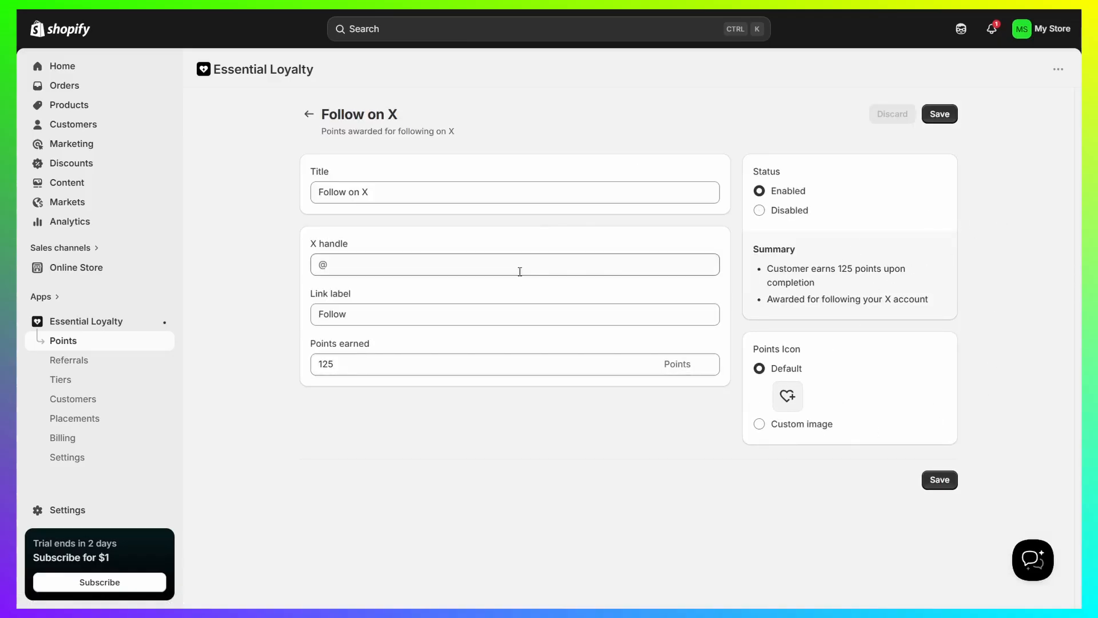
left_click(407, 264)
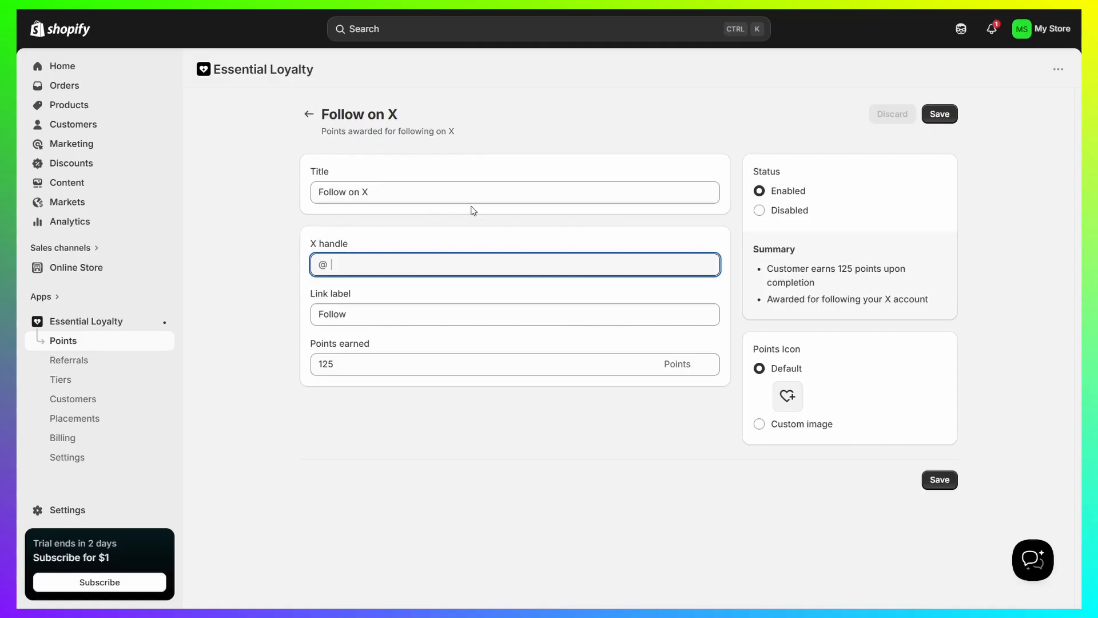
left_click_drag(388, 365, 298, 362)
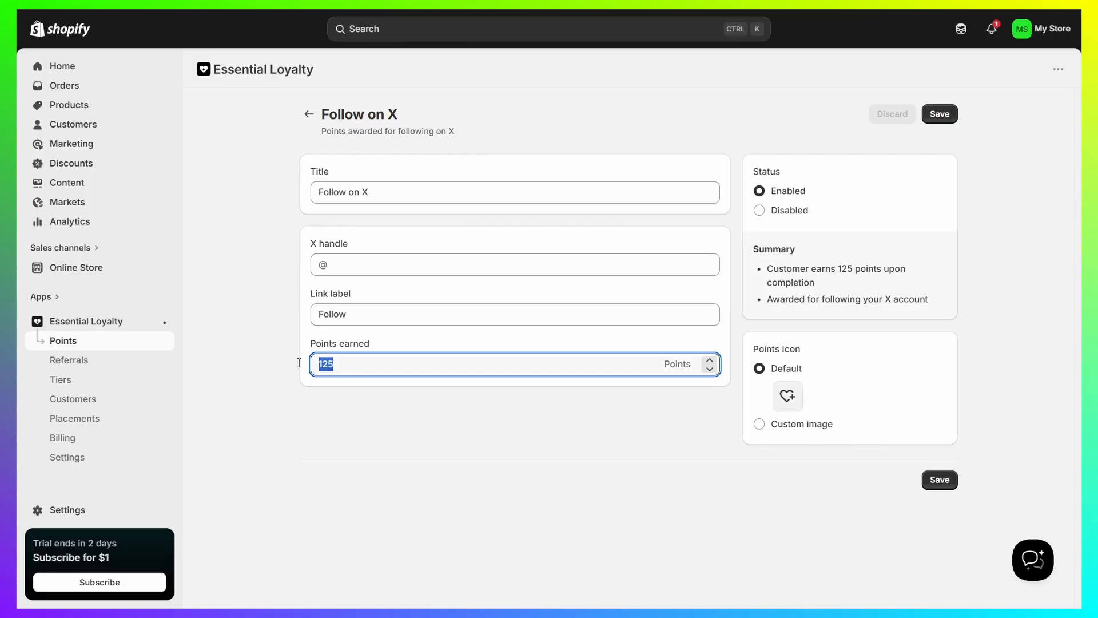
left_click(396, 410)
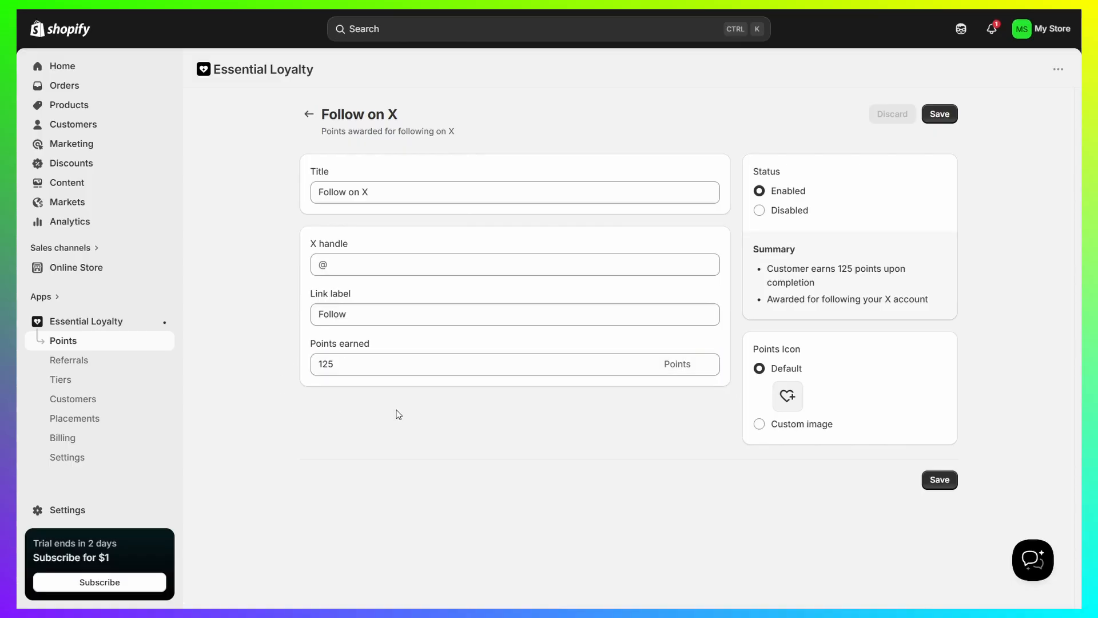
left_click_drag(357, 365, 274, 360)
left_click(373, 409)
left_click(944, 481)
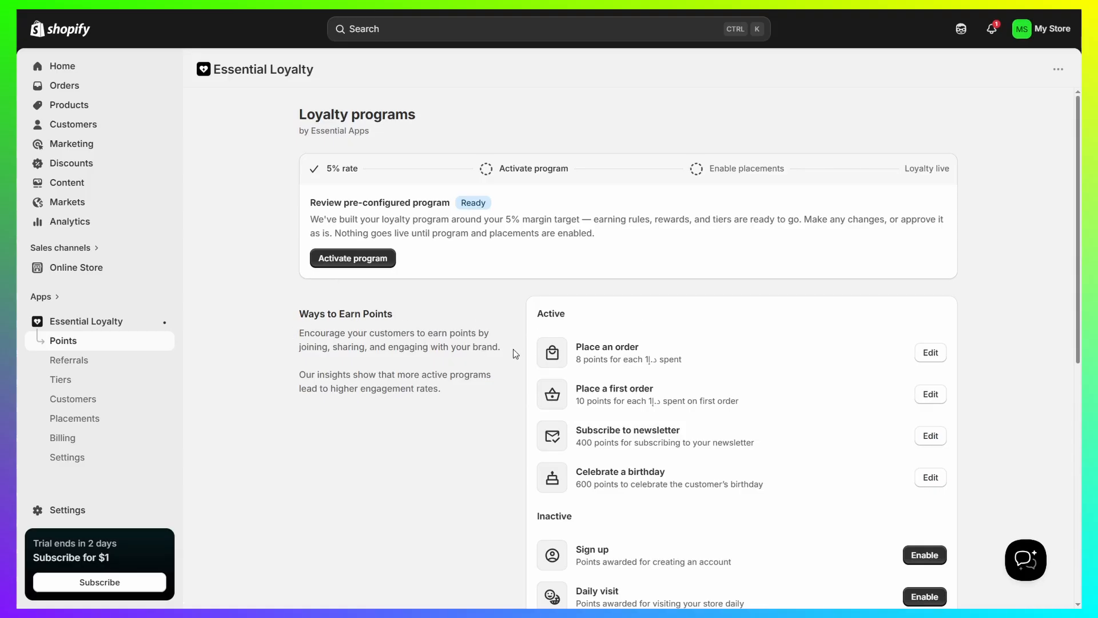
- Activate the loyalty program and enable the Essential Loyalty app embed in the Horizon theme, saving the theme
left_click(373, 263)
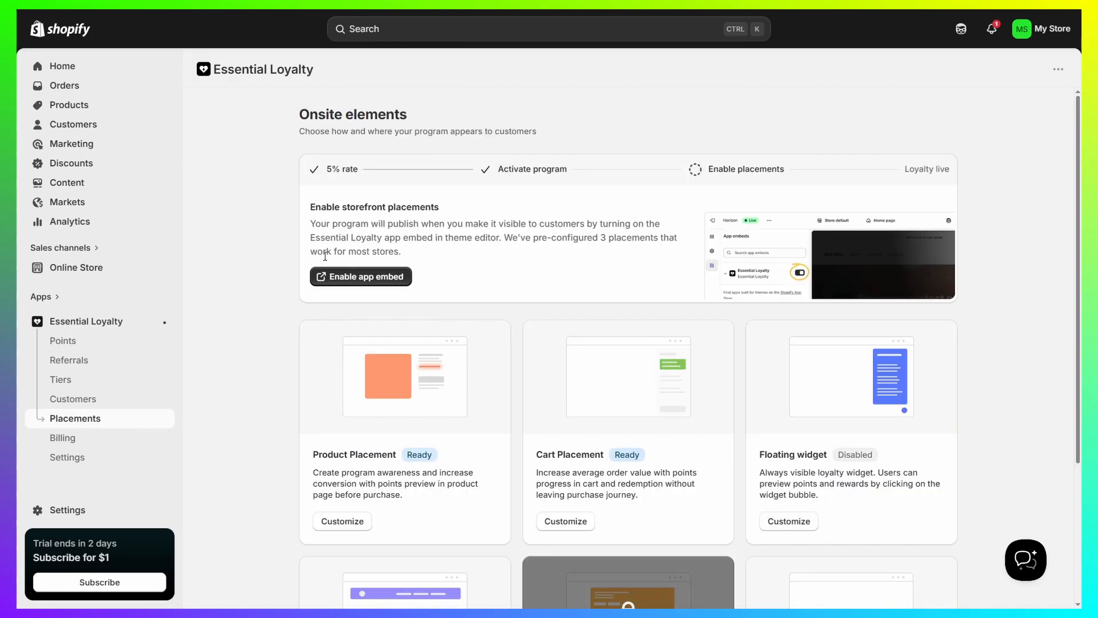
left_click(354, 278)
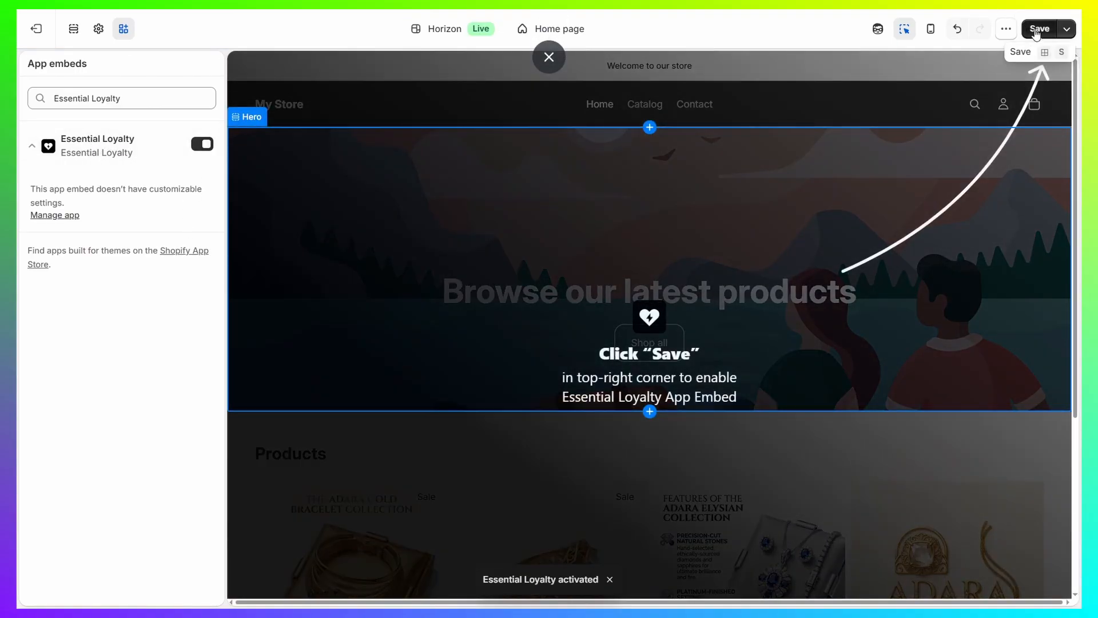
left_click(1036, 29)
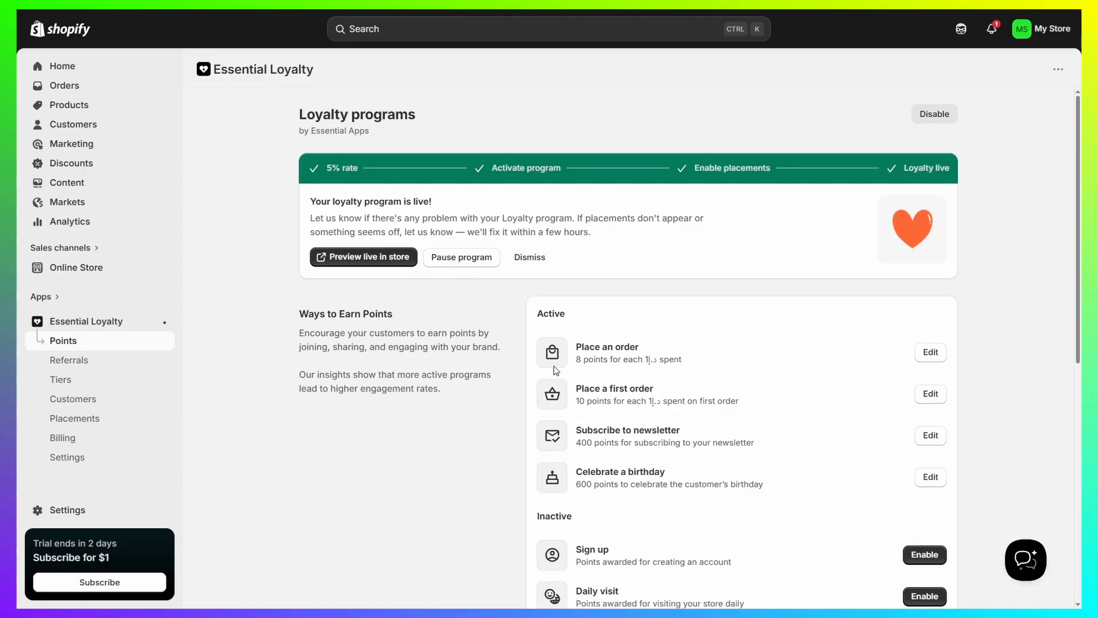
- Open the $5 Off reward under Ways to Redeem Points for editing
scroll(512, 395, "down", 6)
scroll(518, 345, "down", 2)
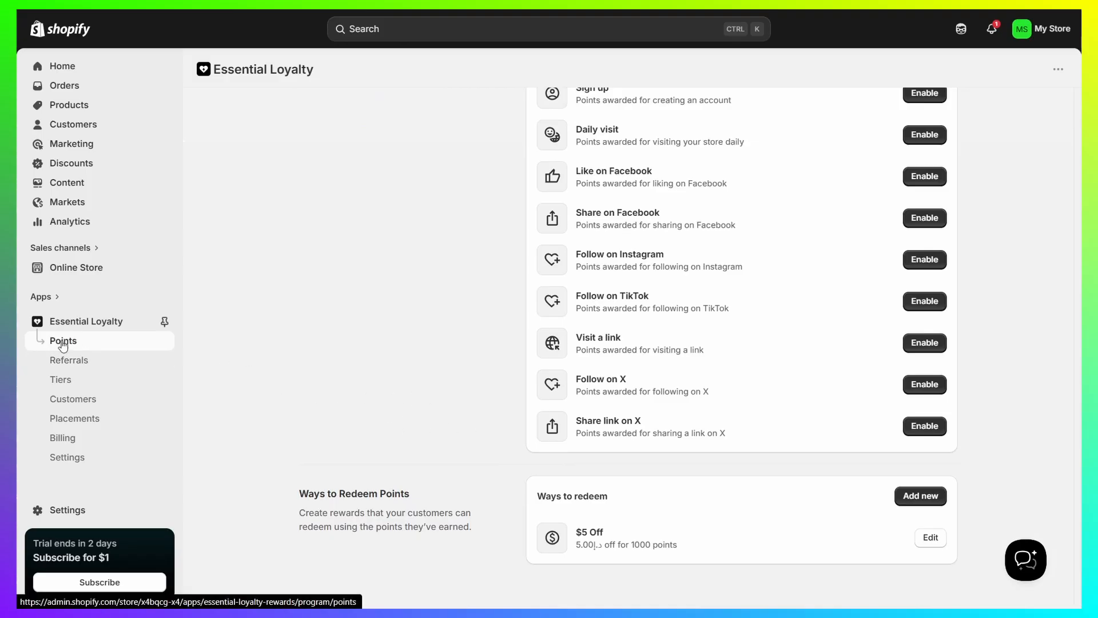
left_click_drag(289, 496, 436, 496)
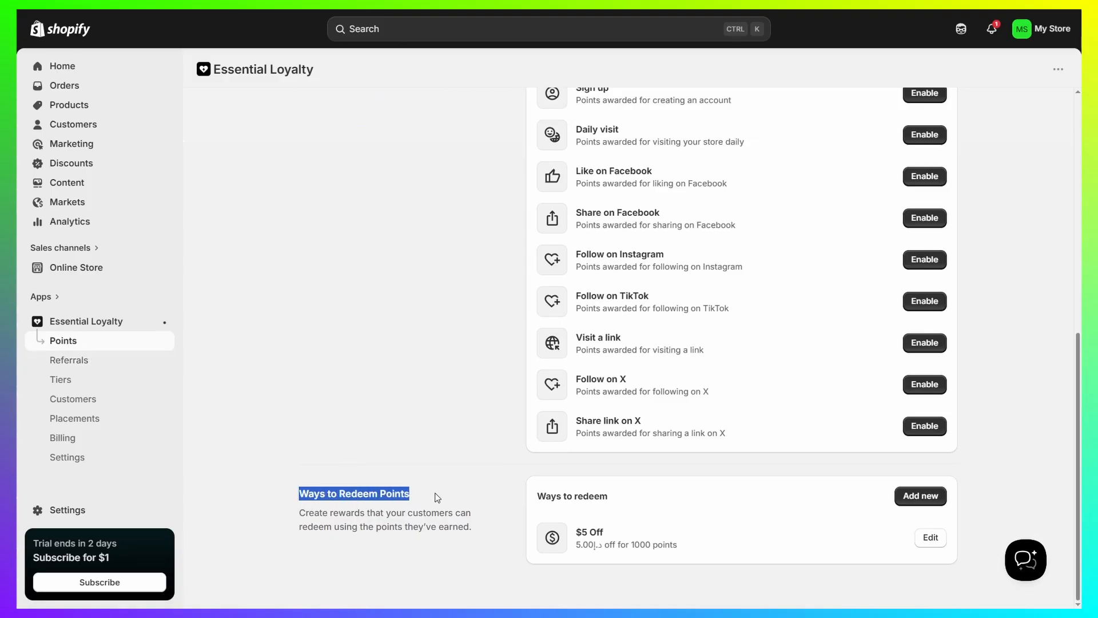
left_click(437, 498)
left_click(931, 537)
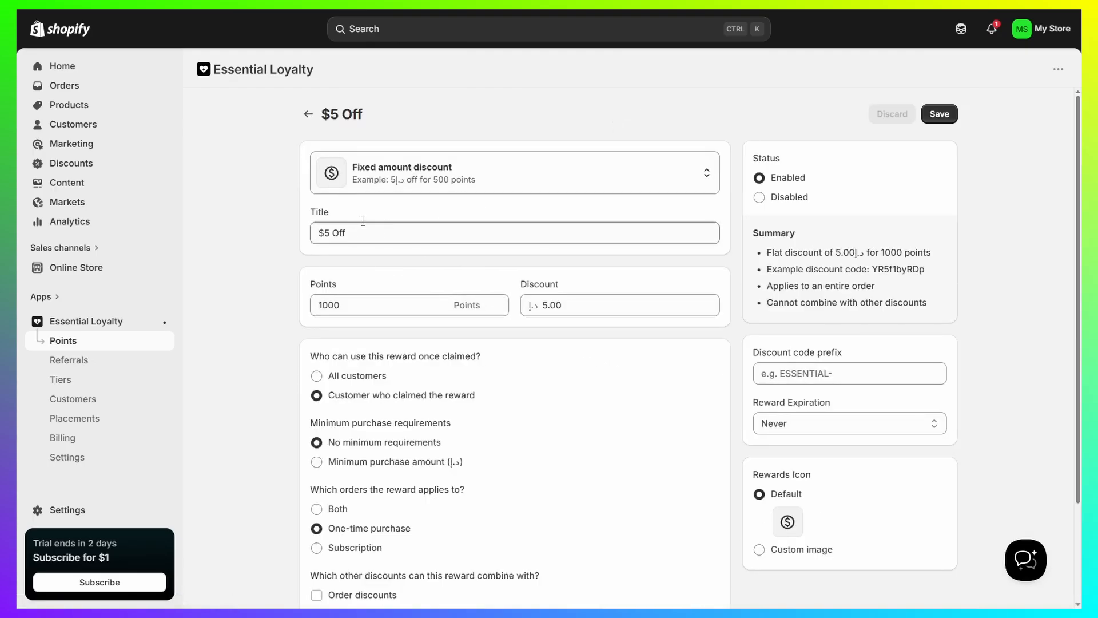
- Examine the $5 Off reward's discount amount, usage conditions, combination options and the available reward types
left_click(568, 306)
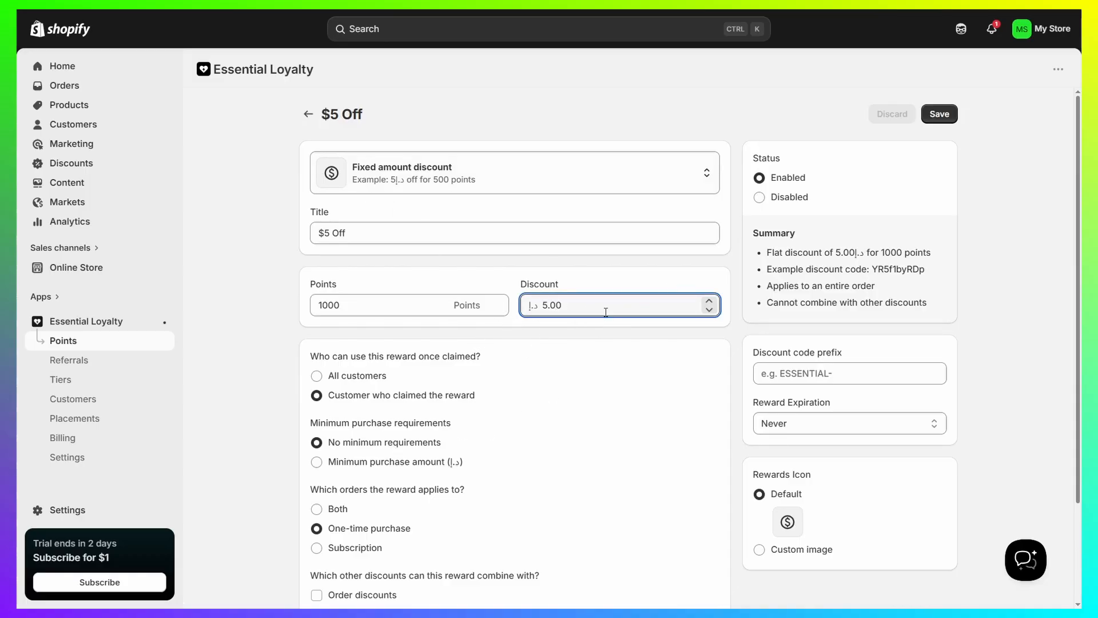
double_click(600, 305)
left_click(591, 263)
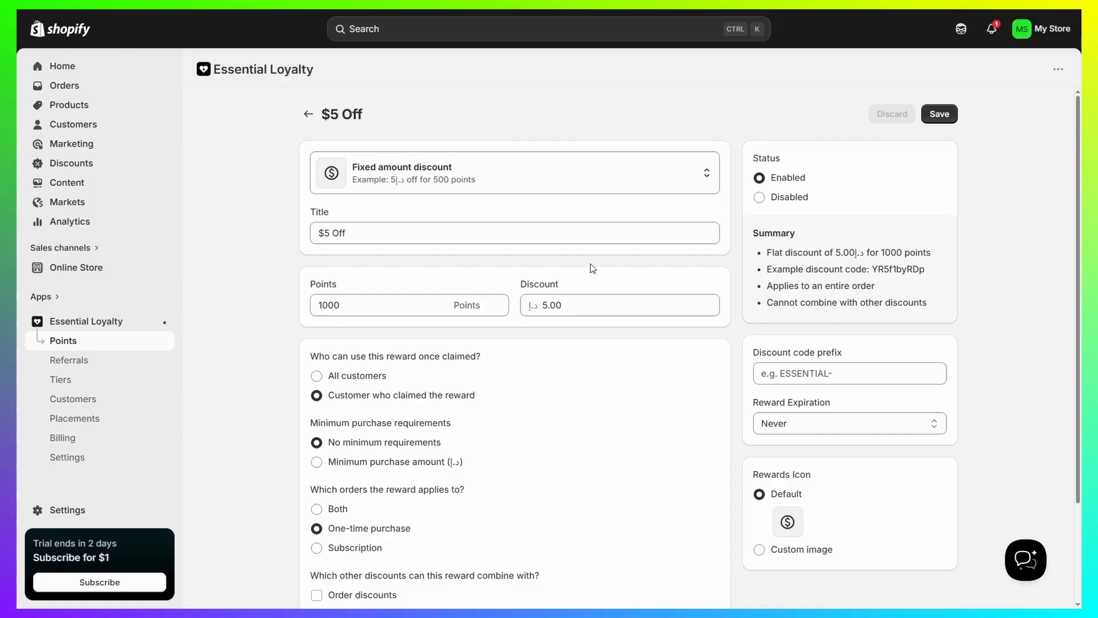
scroll(539, 348, "down", 3)
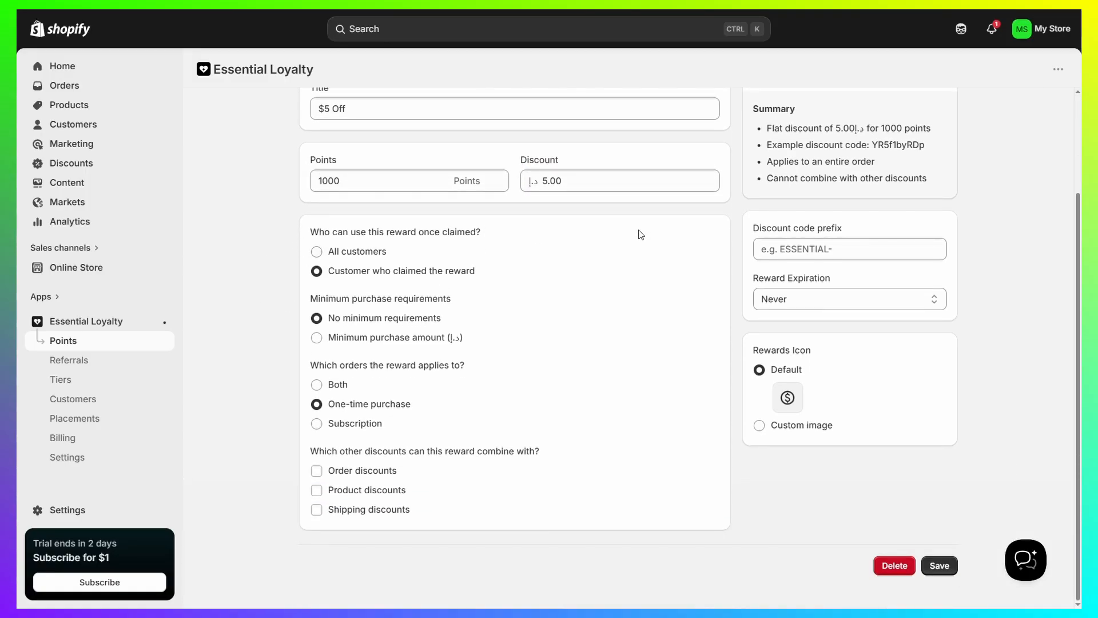
scroll(235, 213, "up", 3)
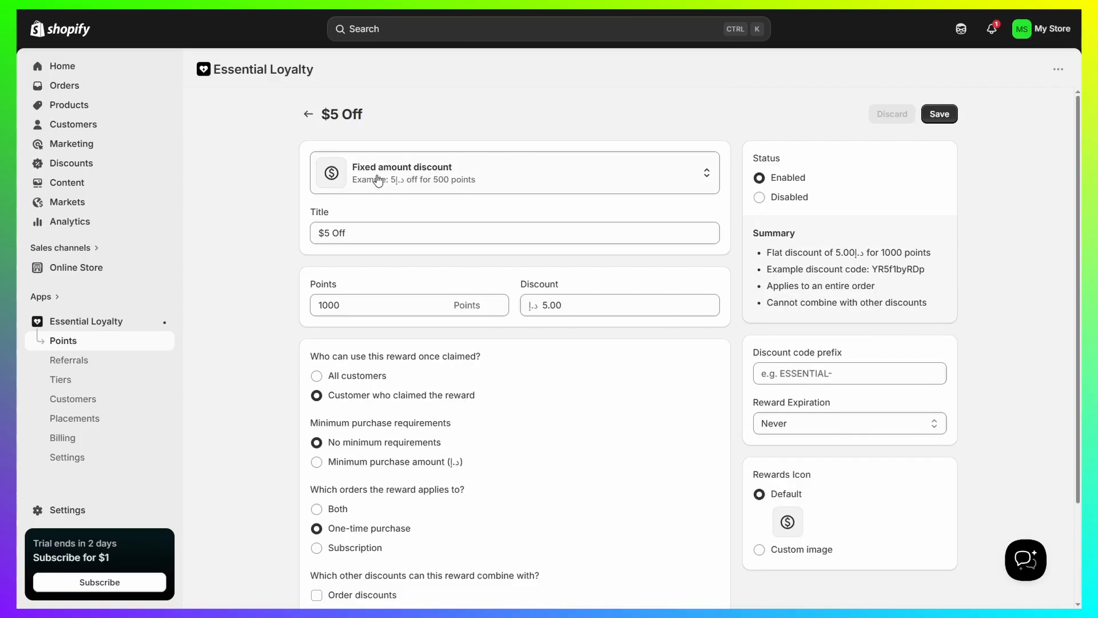
left_click(485, 169)
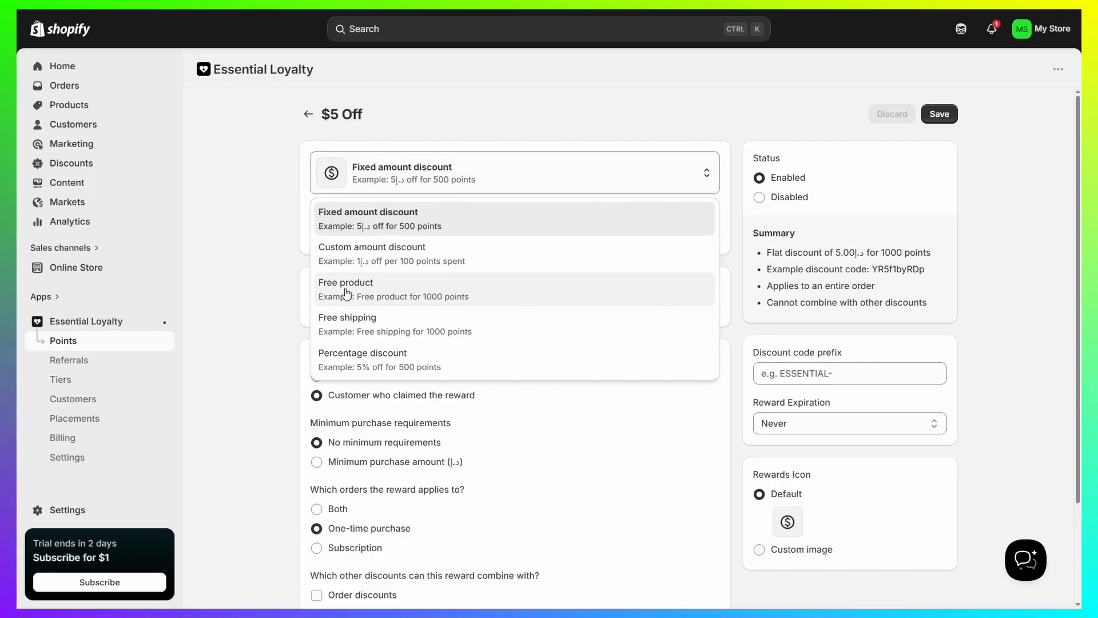
left_click(284, 272)
scroll(552, 302, "down", 2)
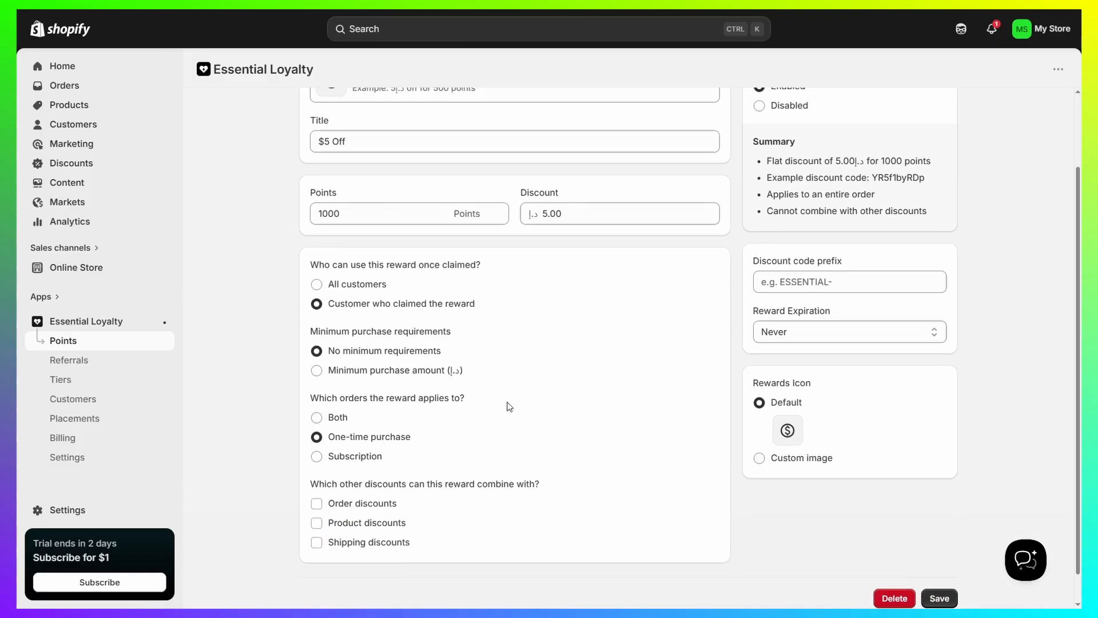
- Save the $5 Off reward and return to the loyalty programs overview
scroll(508, 405, "up", 2)
left_click(939, 113)
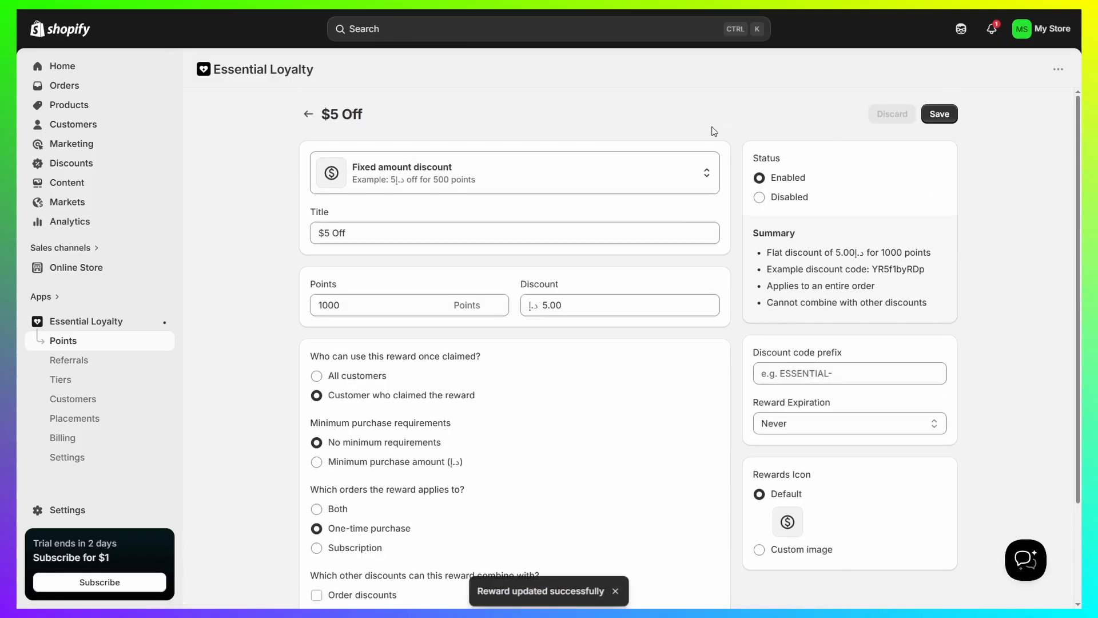
left_click(308, 113)
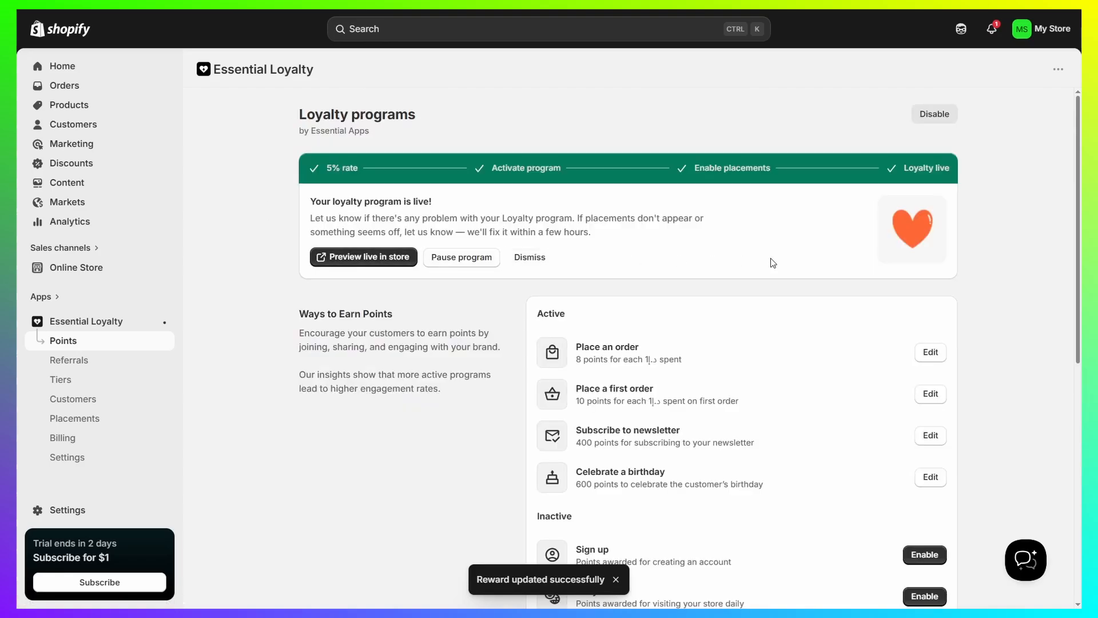